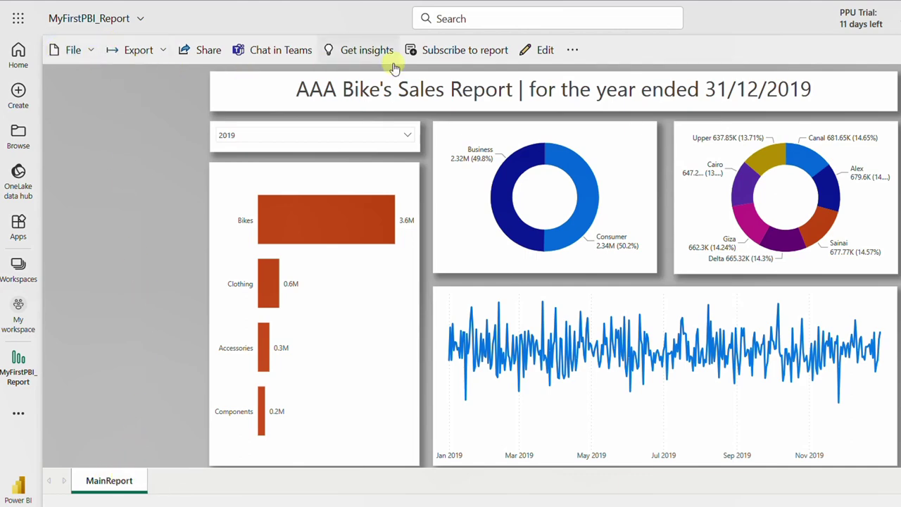
Look over the Backup tables page in edit mode, then return to MainReport in reading view.
click(537, 53)
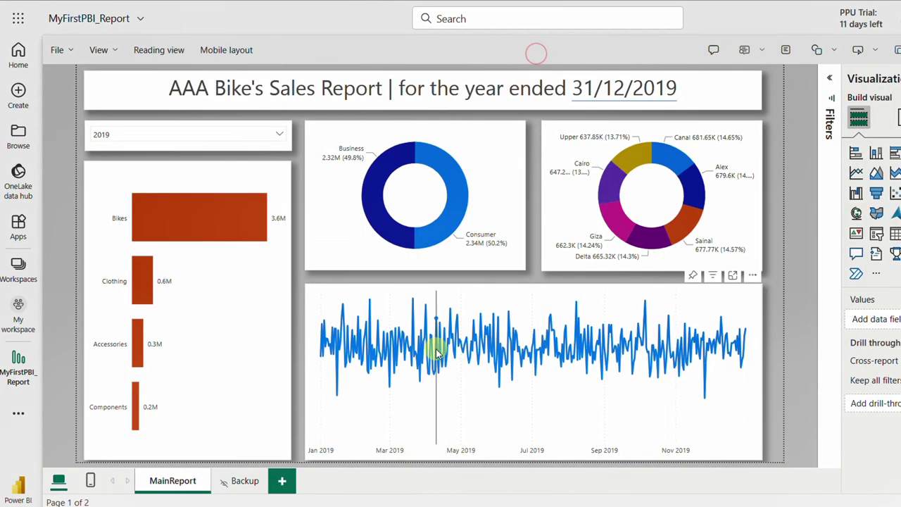
click(243, 481)
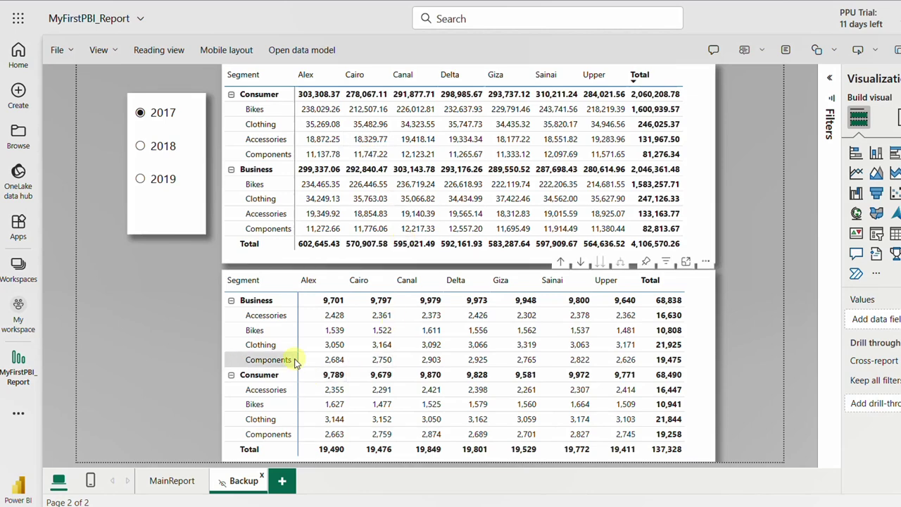
click(182, 481)
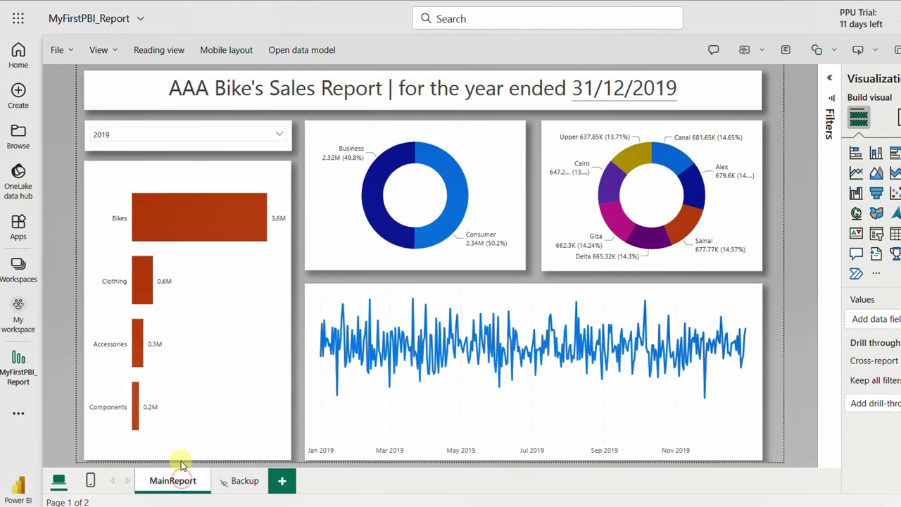
click(239, 481)
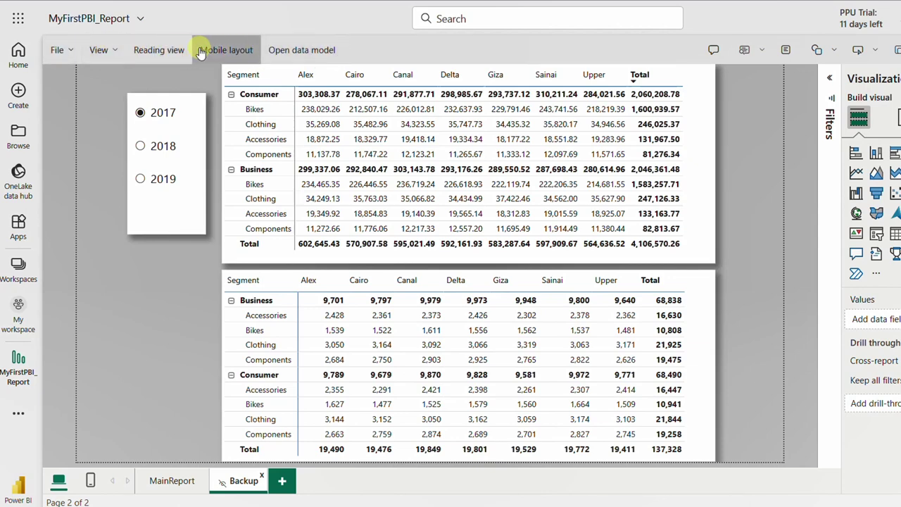
click(161, 50)
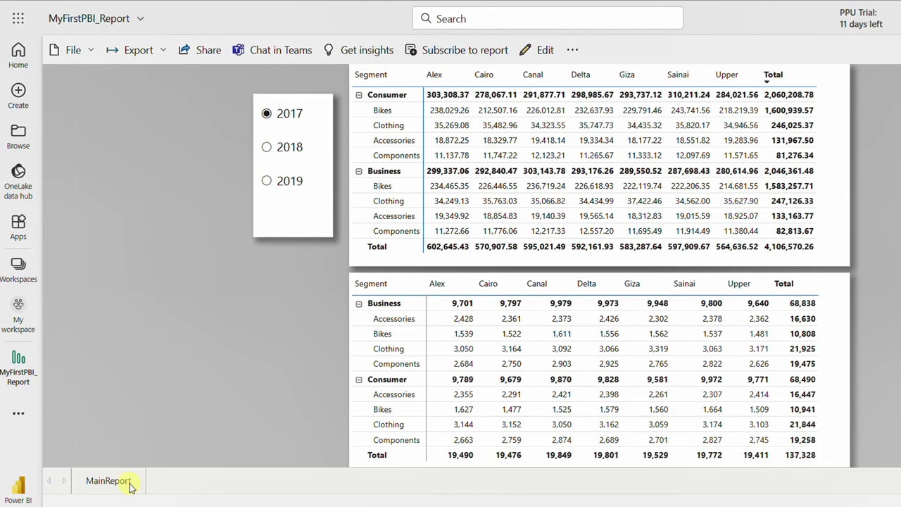
click(107, 485)
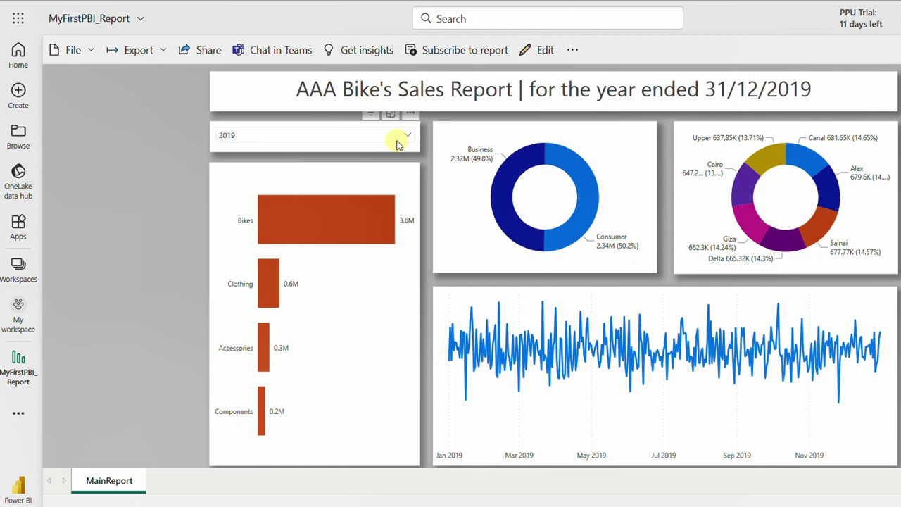
Set the year slicer to 2018 and drill the category bar chart into Bikes.
click(396, 143)
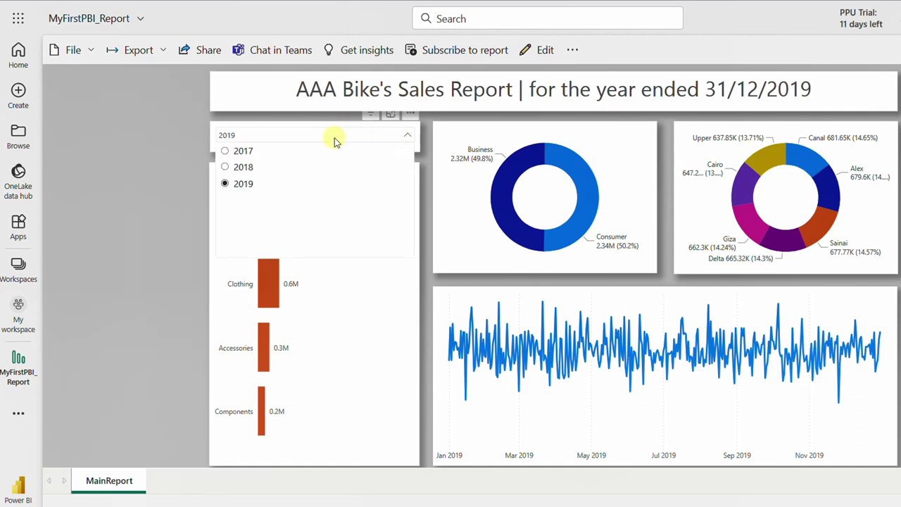
click(242, 167)
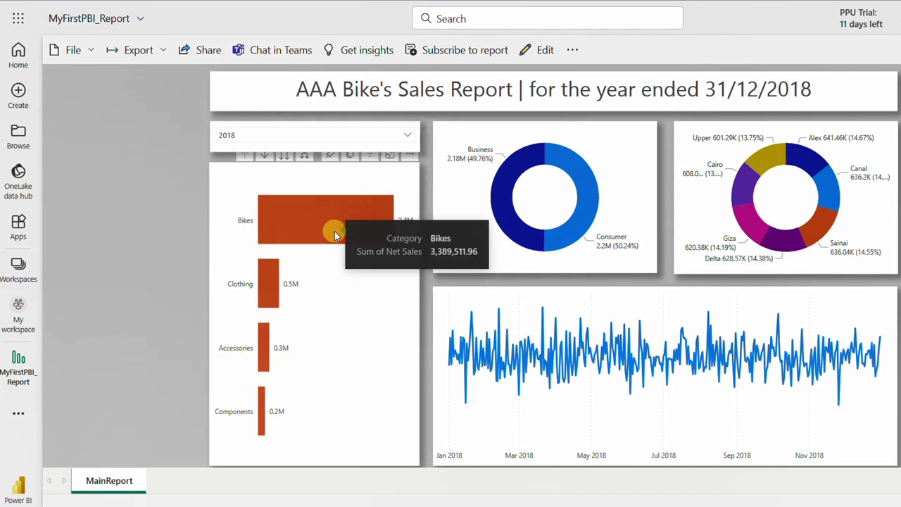
click(264, 154)
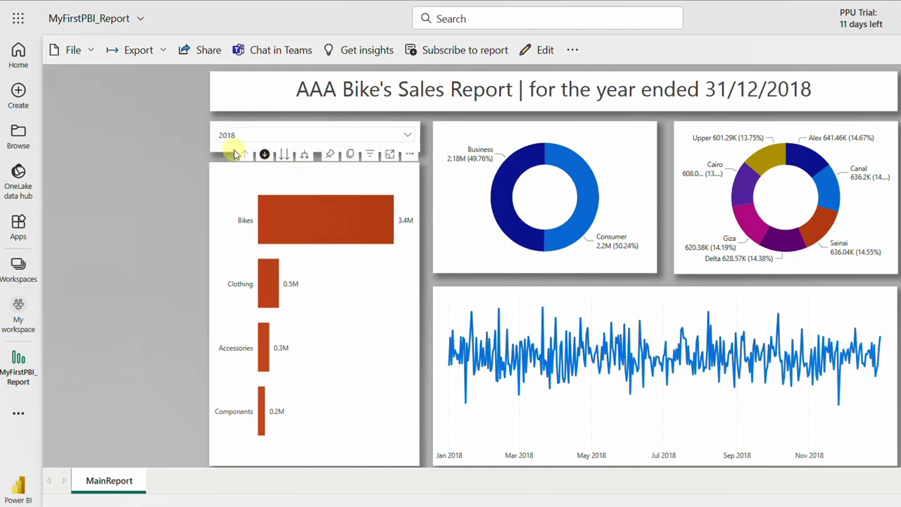
click(318, 234)
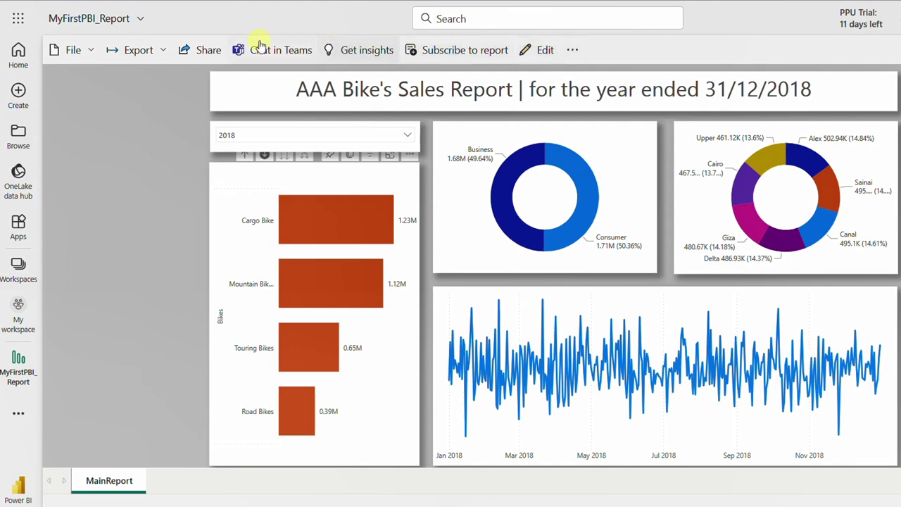
Choose Export > PowerPoint > Embed an image for the report.
click(161, 52)
mouse_move(166, 105)
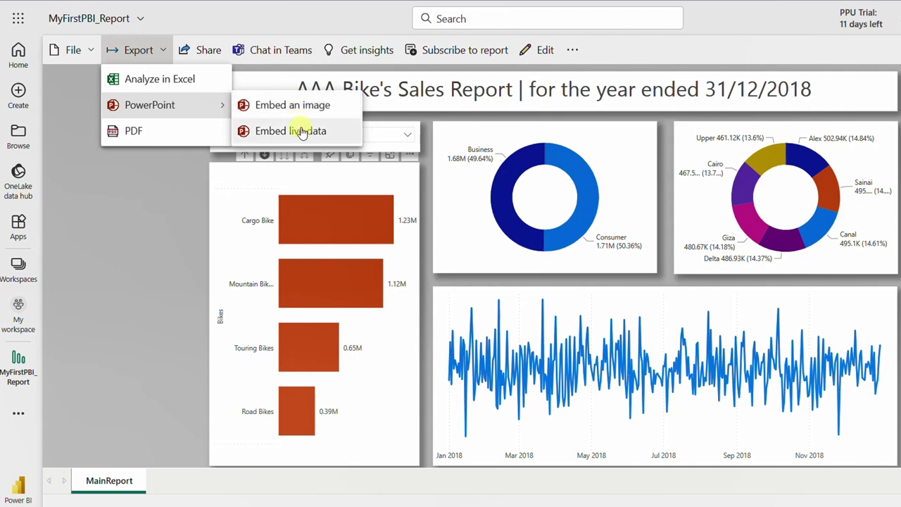
click(308, 112)
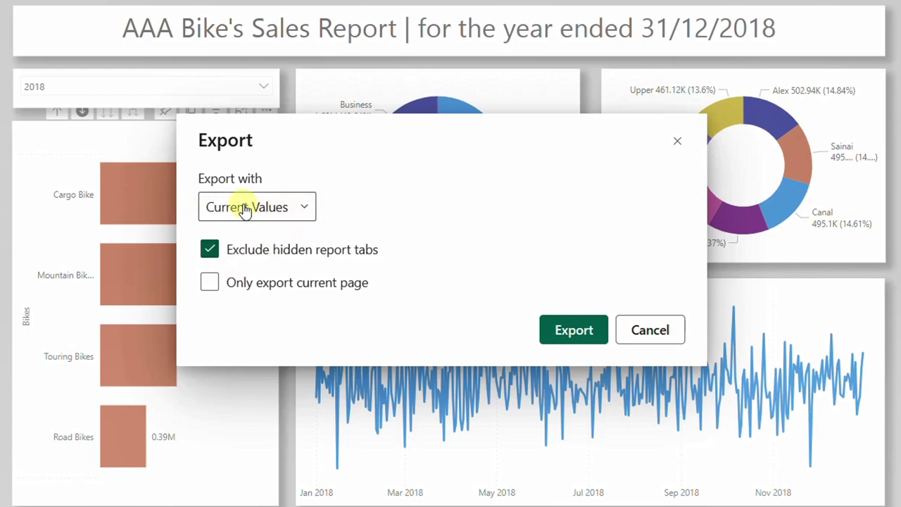
Export all pages, including hidden ones, to PowerPoint using Current Values.
click(244, 209)
click(243, 264)
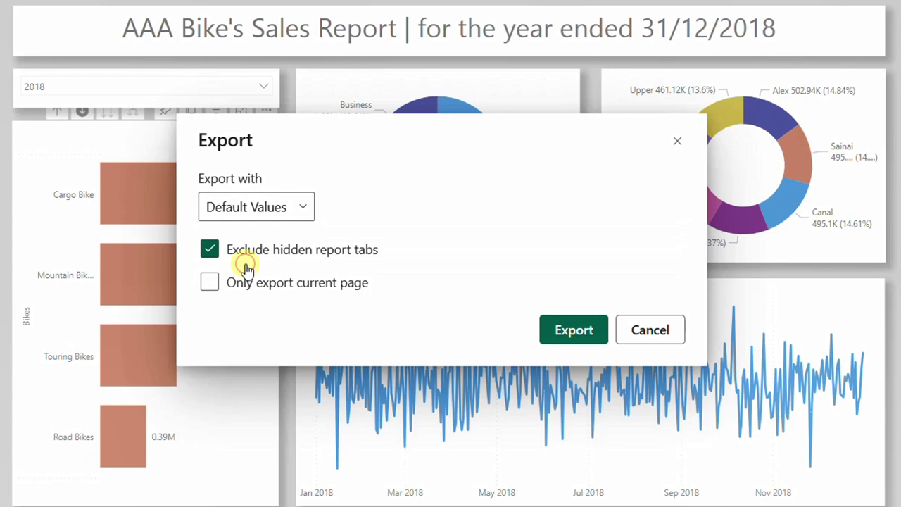
click(272, 209)
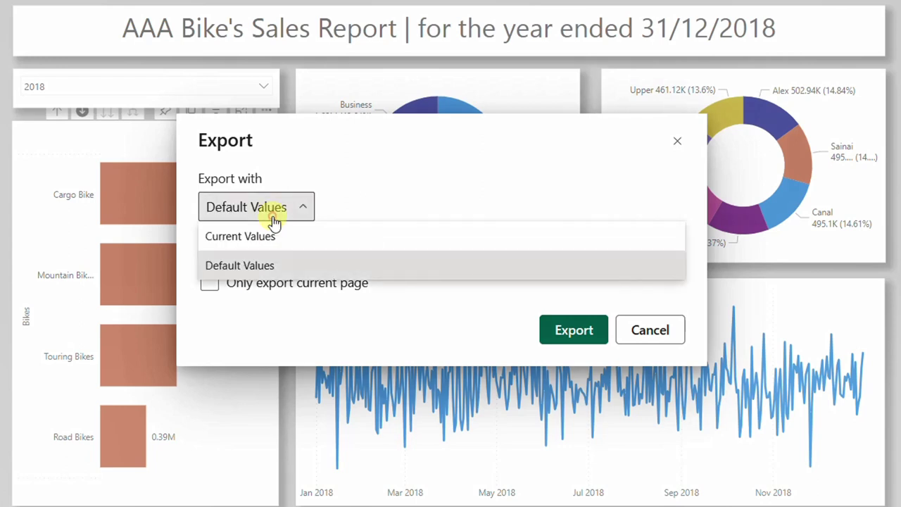
click(276, 240)
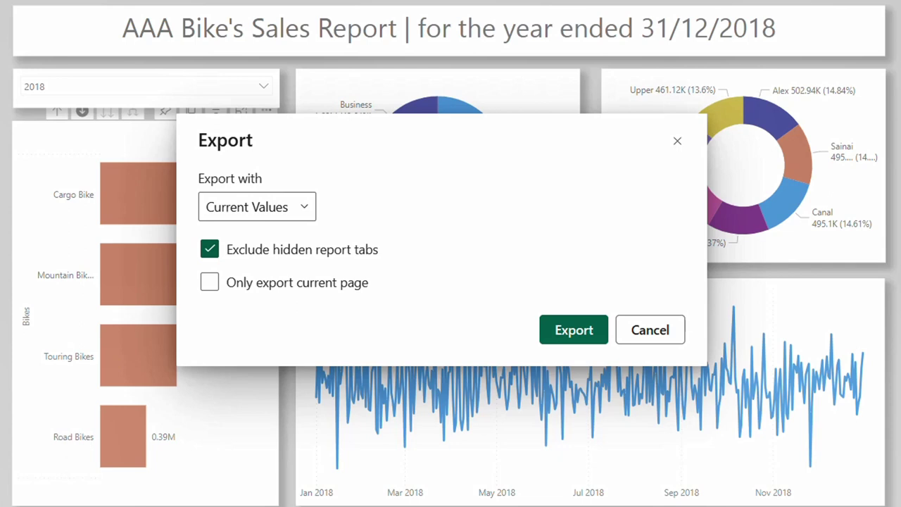
click(210, 251)
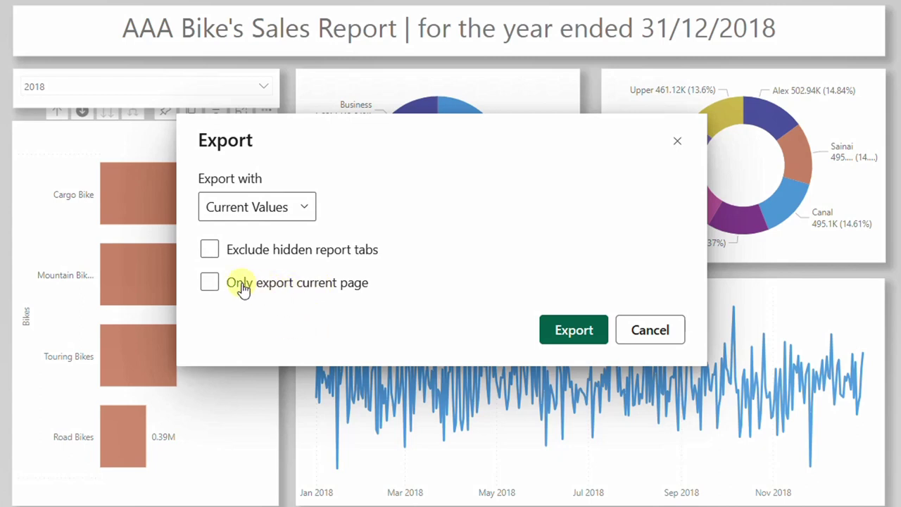
click(210, 283)
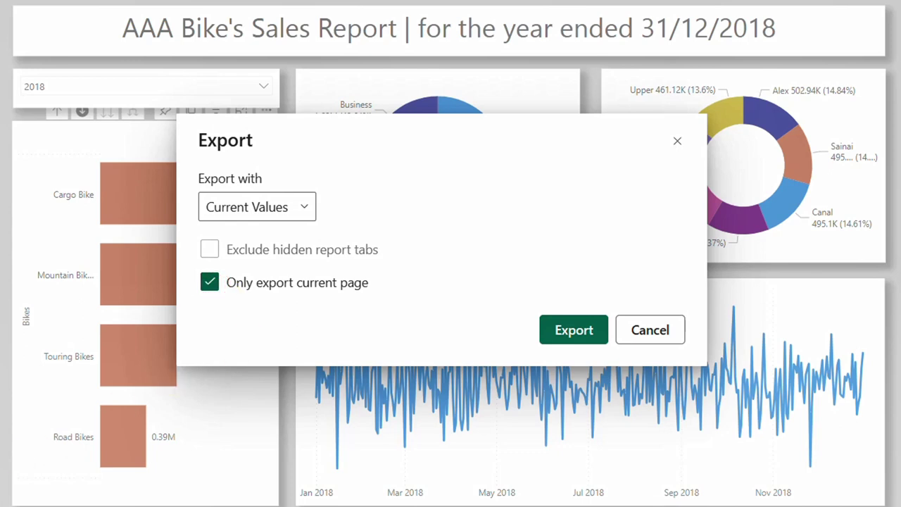
click(209, 284)
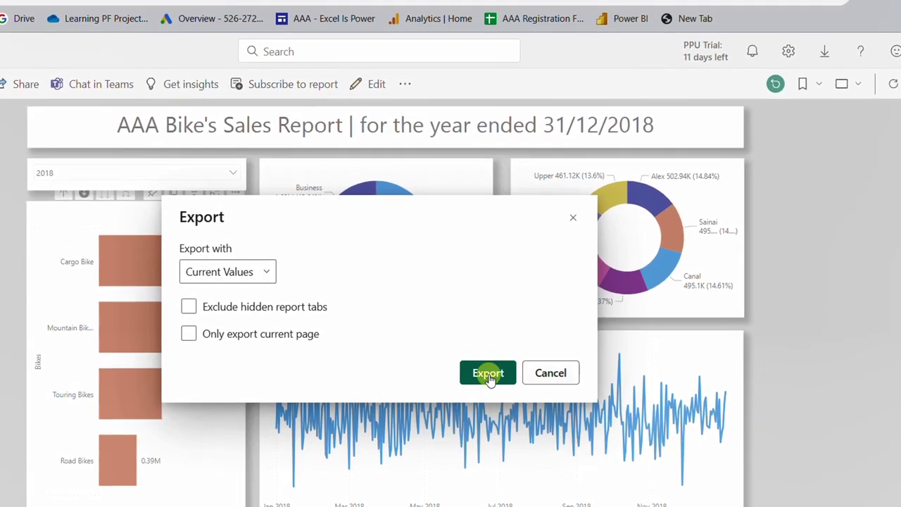
click(574, 330)
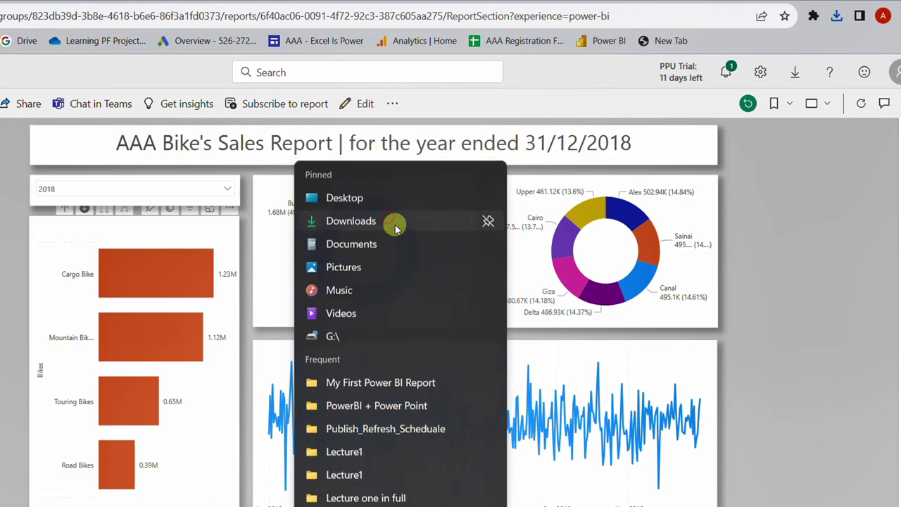
Open MyFirstPBI_Report (2).pptx from the Downloads folder.
click(395, 218)
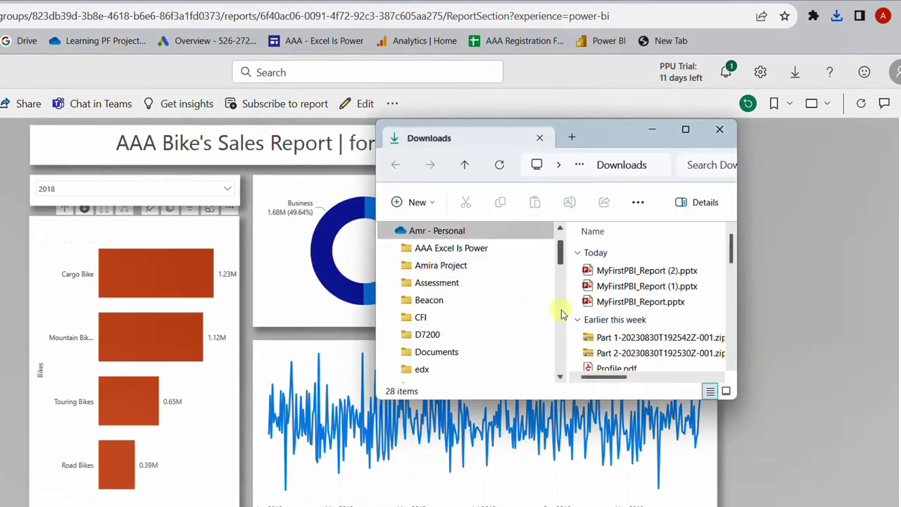
double_click(626, 273)
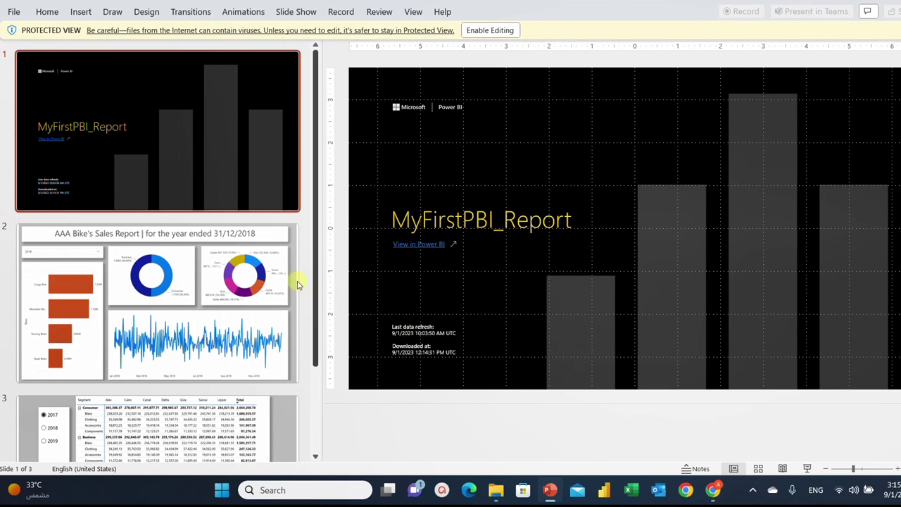
Review the sales report and table slides, then return to the title slide.
click(201, 281)
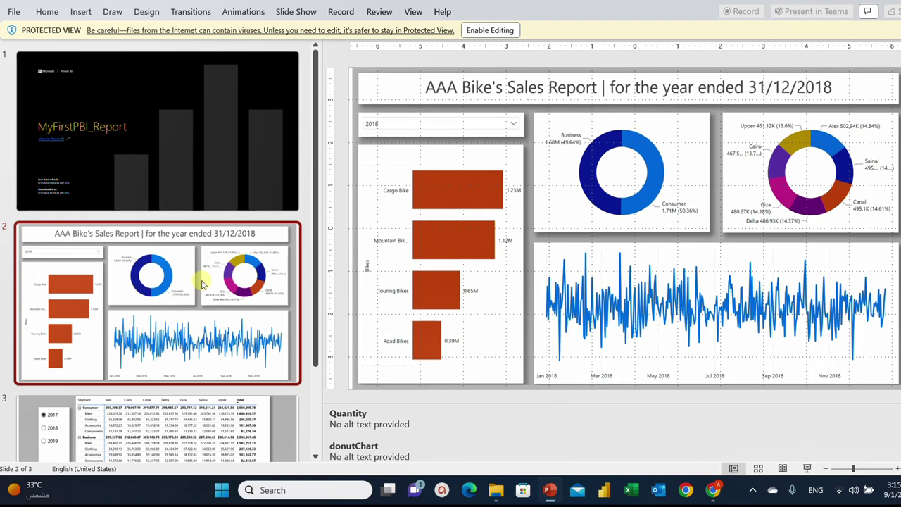
scroll(201, 280, down, 2)
click(188, 349)
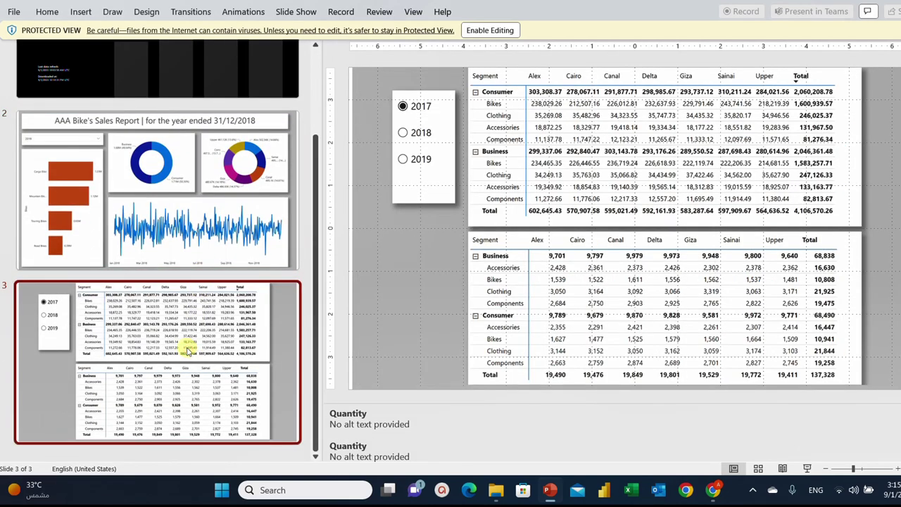
scroll(201, 282, up, 3)
click(223, 196)
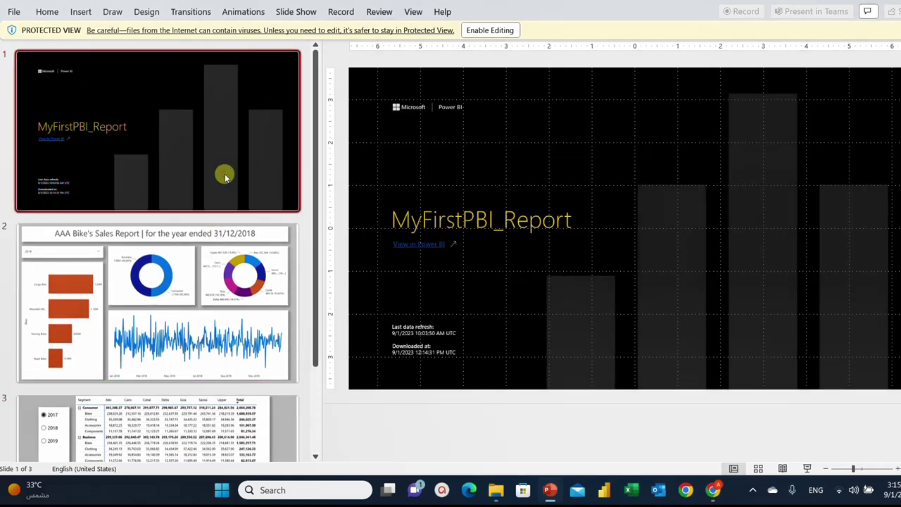
click(420, 76)
Enable editing and go to the sales report slide.
click(481, 33)
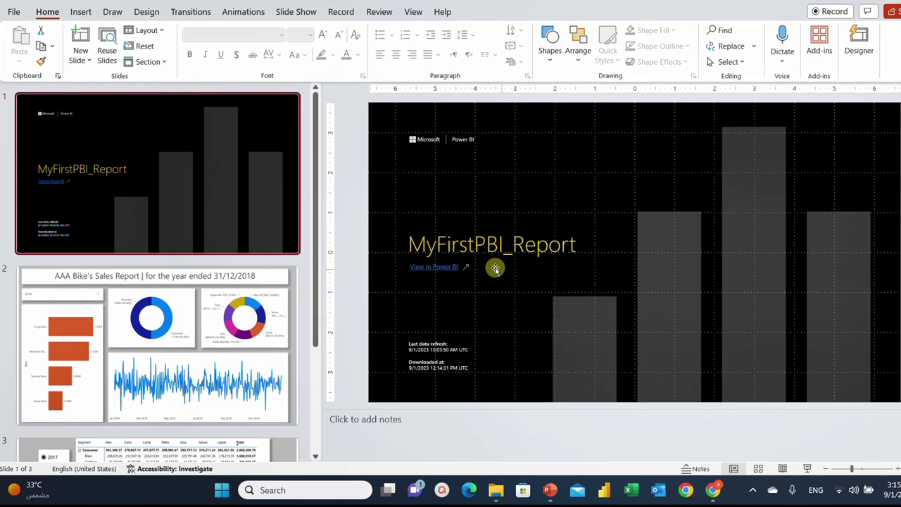
mouse_move(431, 267)
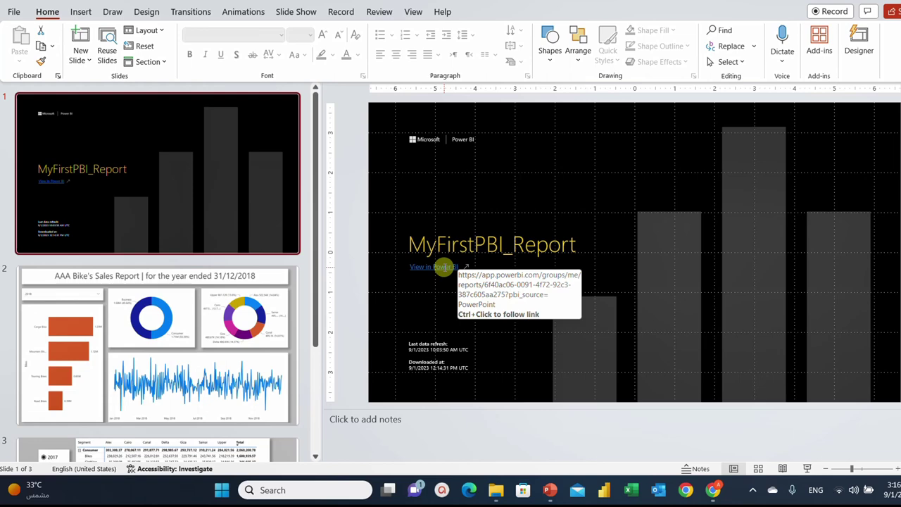
click(211, 356)
Nudge the report picture on slide 2 left and enlarge it proportionally.
click(623, 244)
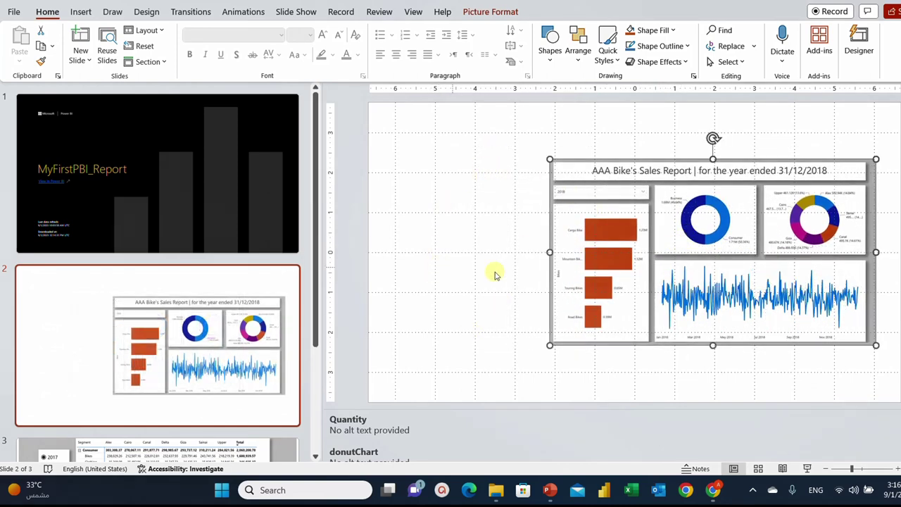
key(Left)
key(Left)
key(Left)
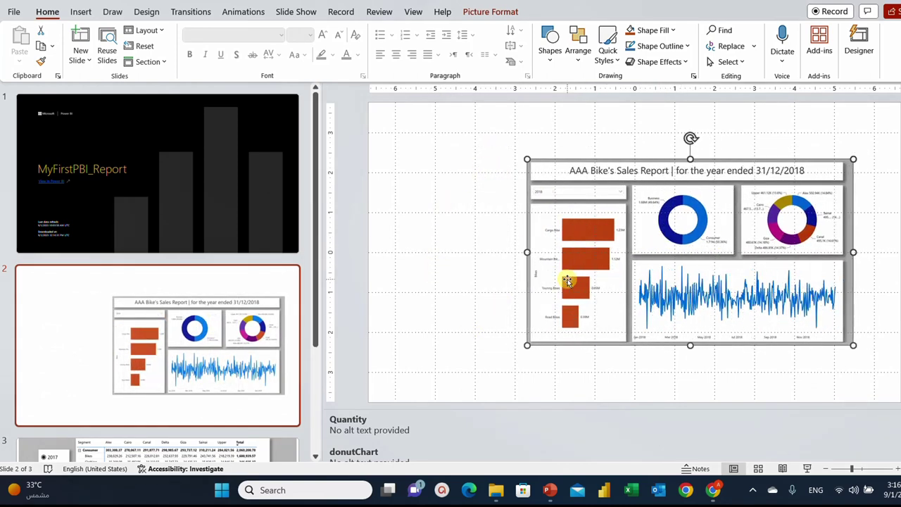
key(Left)
key(Left)
key(Left)
key(shift+Right)
key(shift+Right)
key(shift+Right)
key(shift+Right)
key(shift+Right)
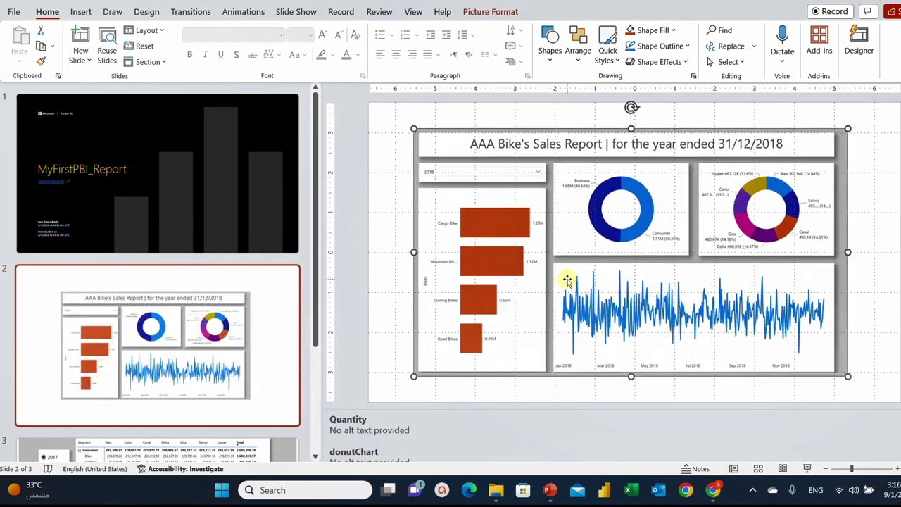
key(shift+Right)
key(shift+Right)
key(shift+Right)
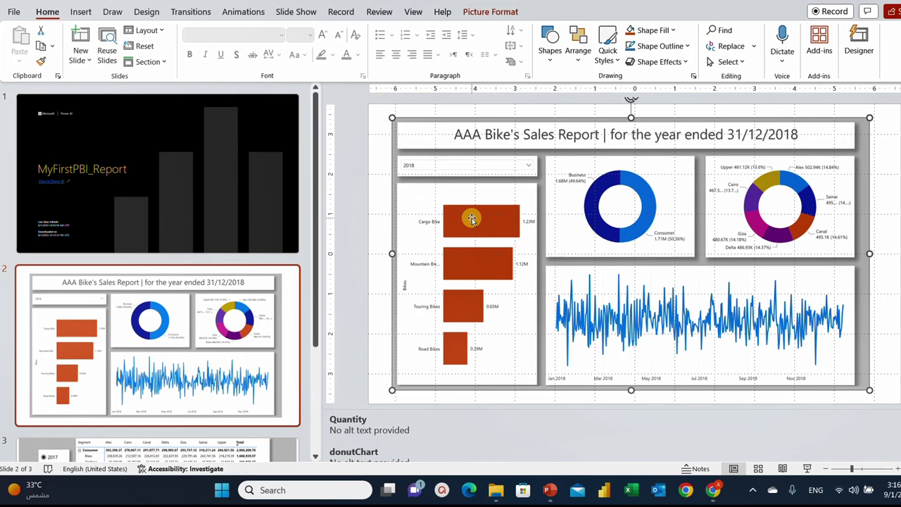
Select the table picture on slide 3 and shrink it slightly.
scroll(187, 252, down, 5)
click(208, 355)
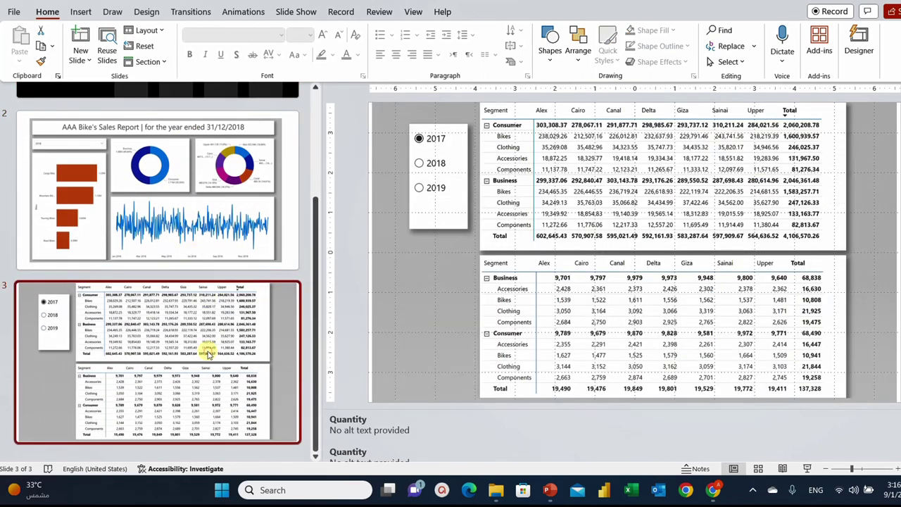
click(548, 240)
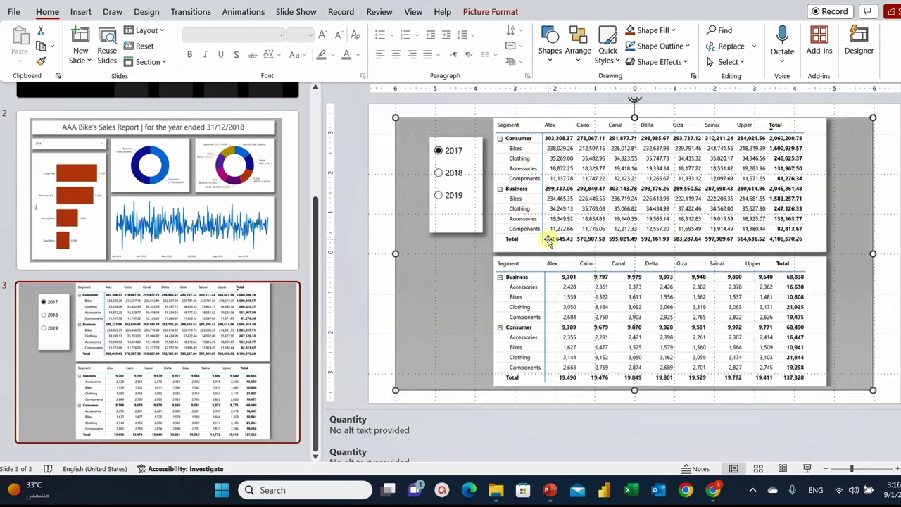
key(ctrl+z)
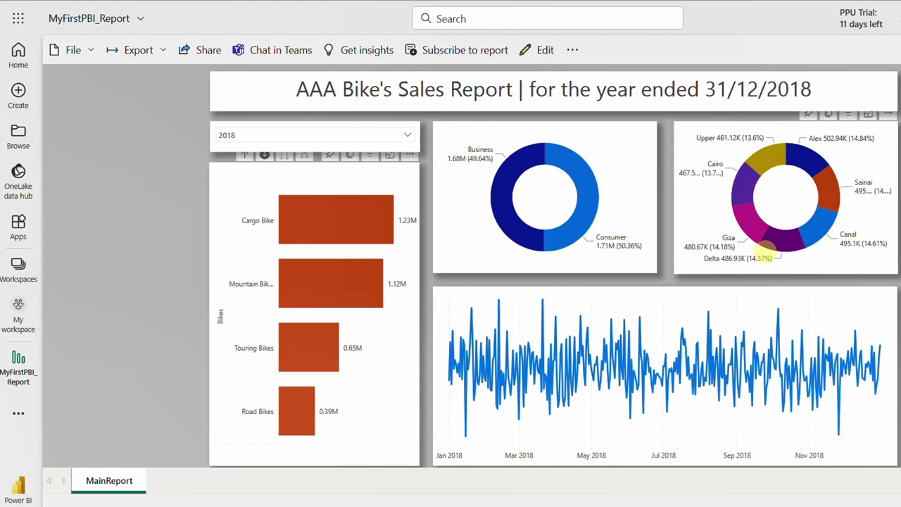
Show the report's PowerPoint export choices: Embed an image or Embed live data.
click(157, 52)
mouse_move(157, 105)
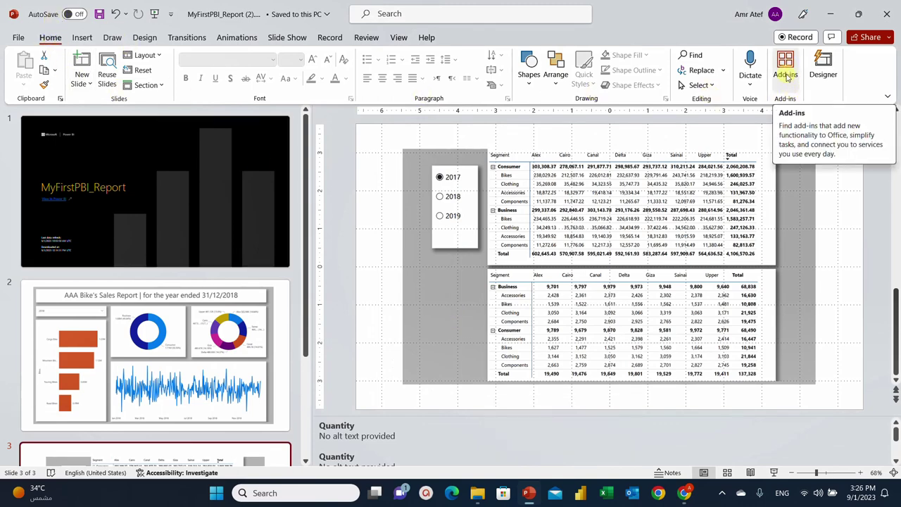
Search the Office Add-ins store for 'power bi', then close it without adding anything.
click(786, 70)
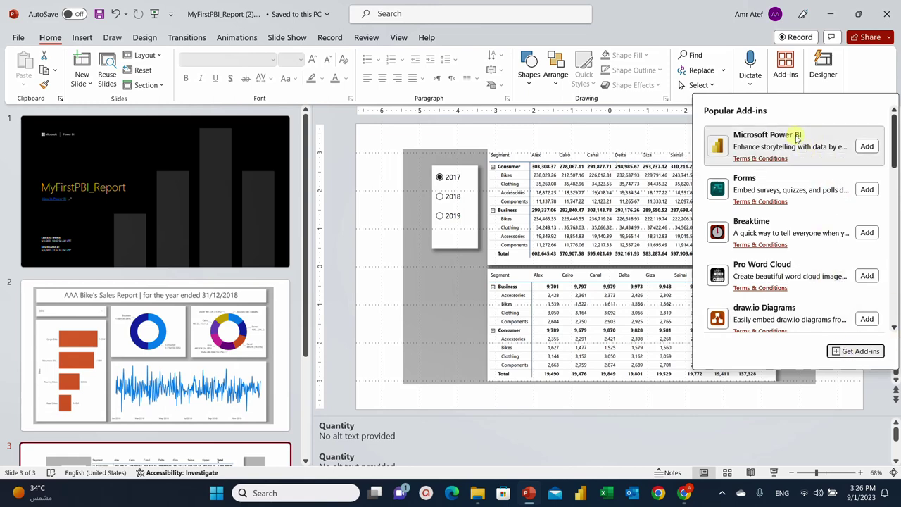
click(857, 352)
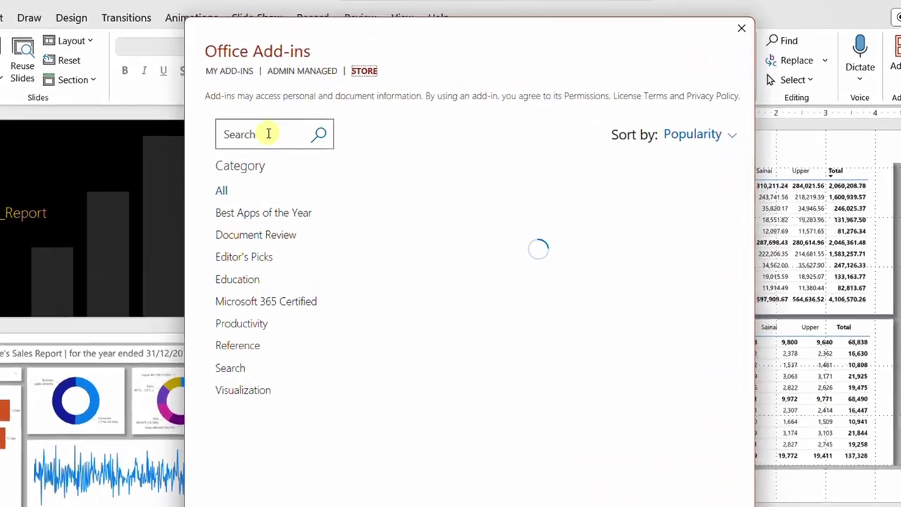
click(295, 126)
text(poert)
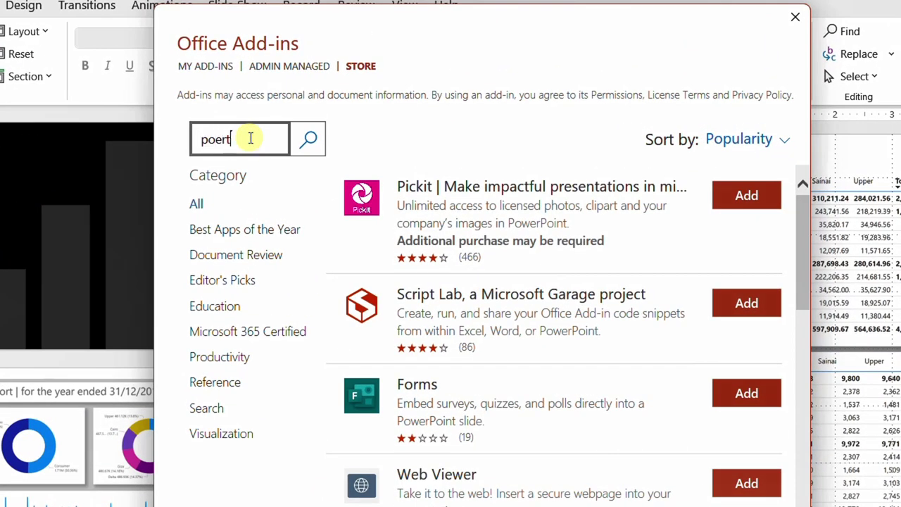
key(BackSpace)
key(BackSpace)
key(BackSpace)
text(wer bi)
click(310, 140)
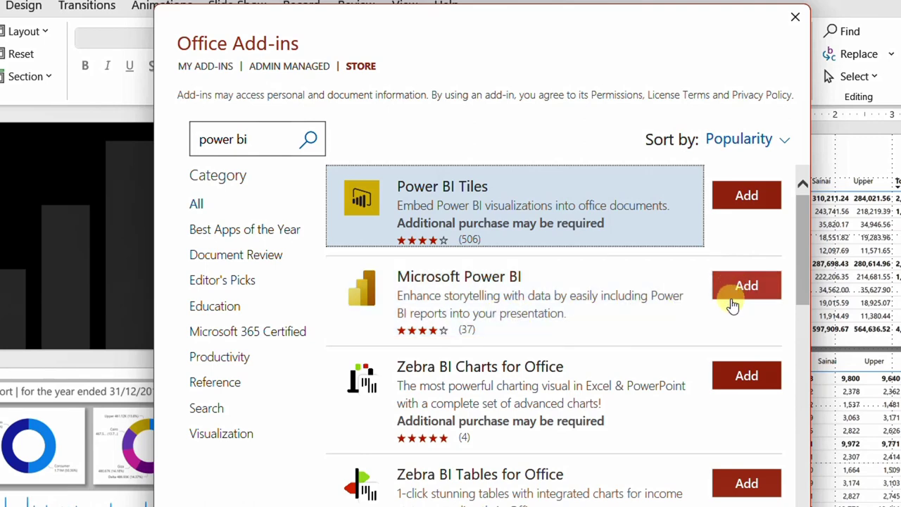
click(796, 19)
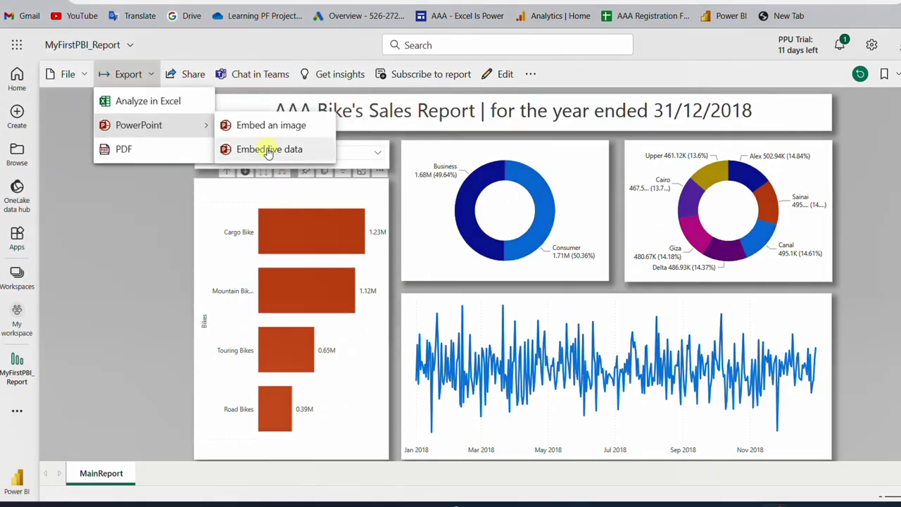
Embed live data without the selected filters, copy the page link, and open it in PowerPoint.
click(261, 149)
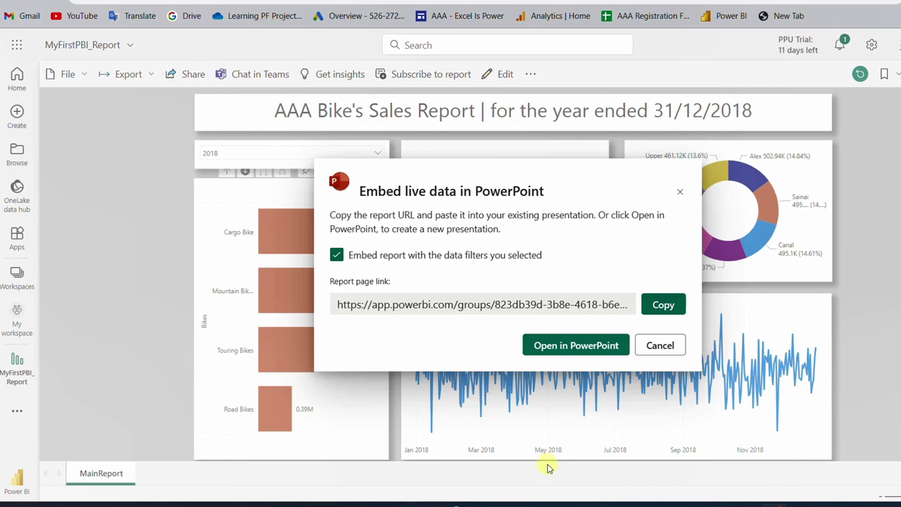
click(337, 255)
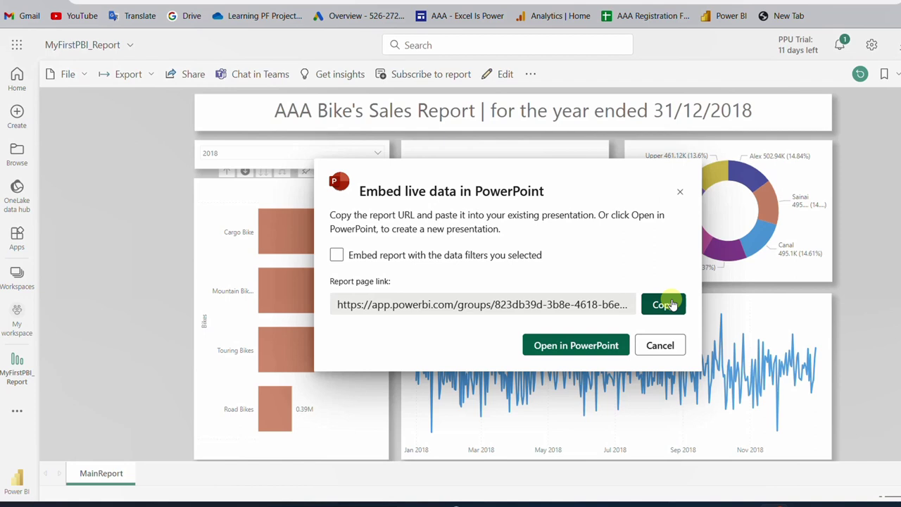
click(673, 308)
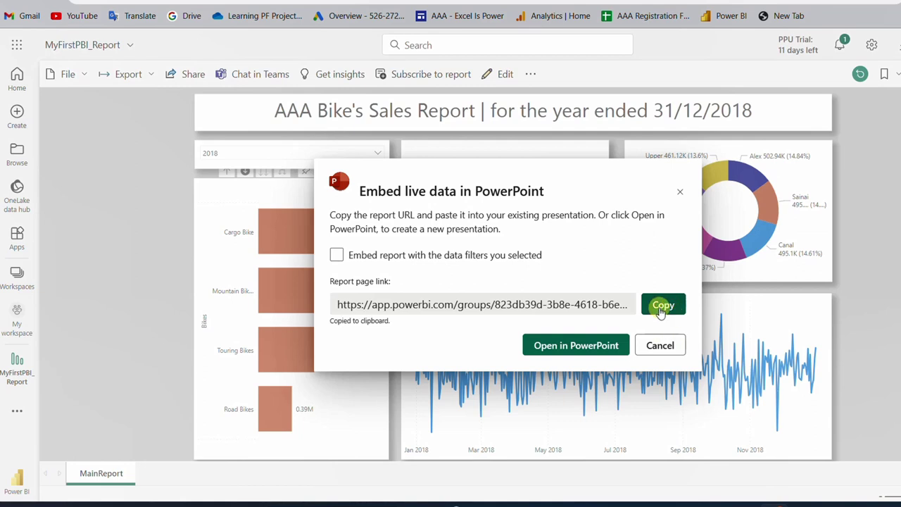
click(567, 356)
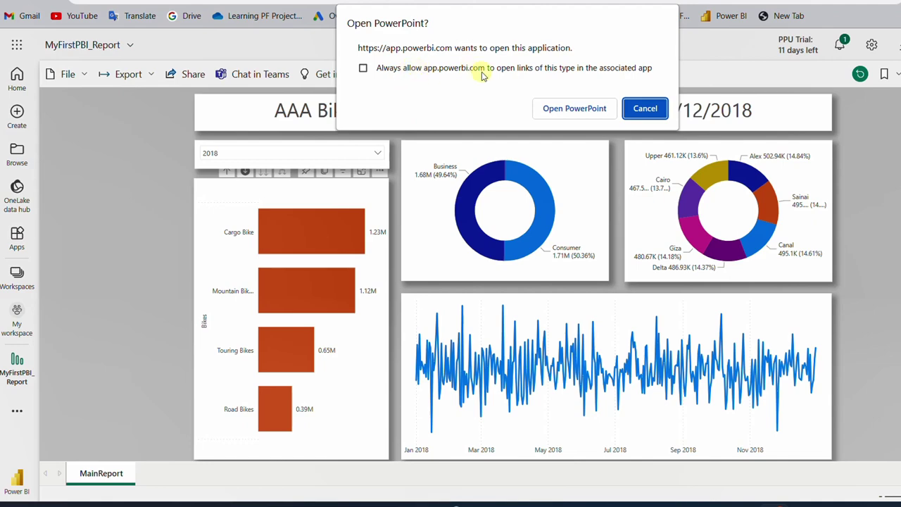
Launch PowerPoint, accept the Power BI add-in terms, and select the live report frame.
click(557, 109)
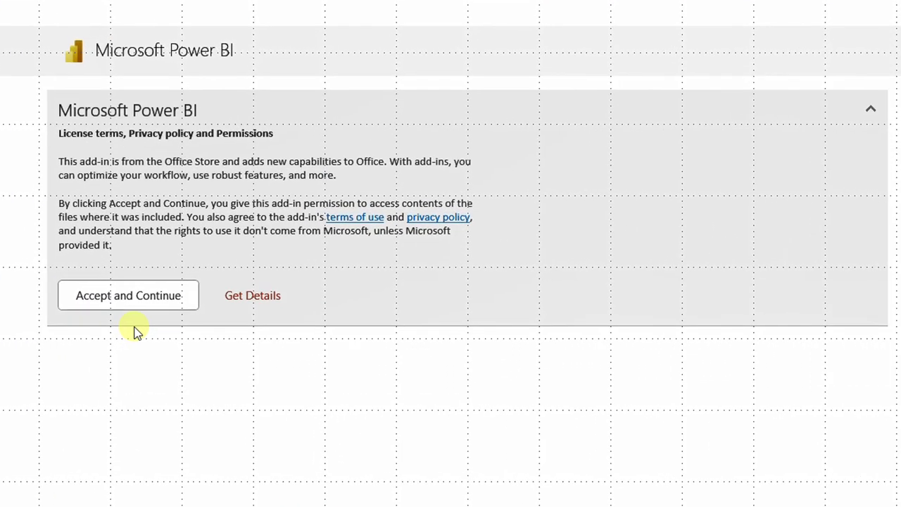
click(152, 301)
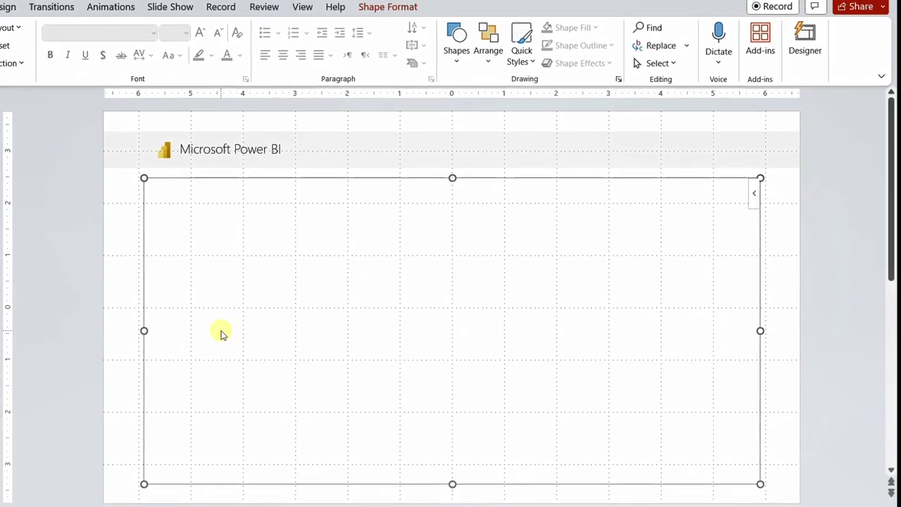
click(759, 48)
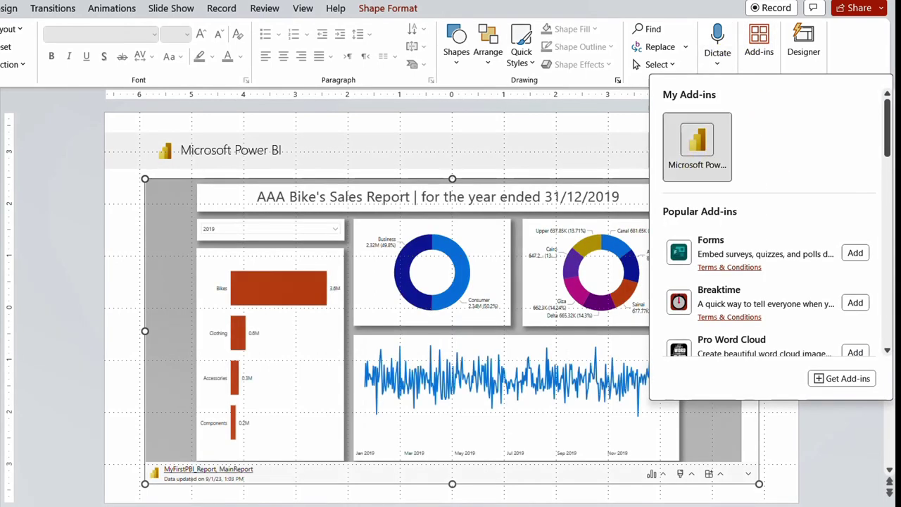
click(75, 320)
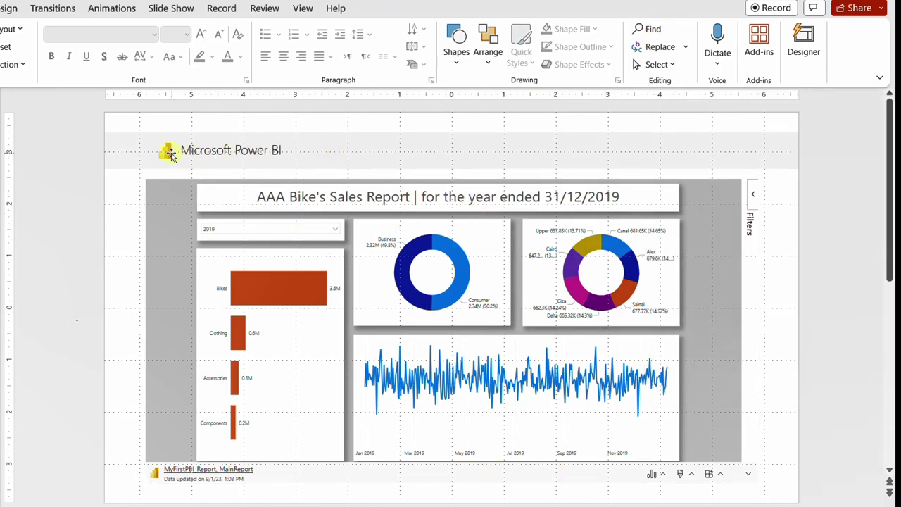
click(231, 151)
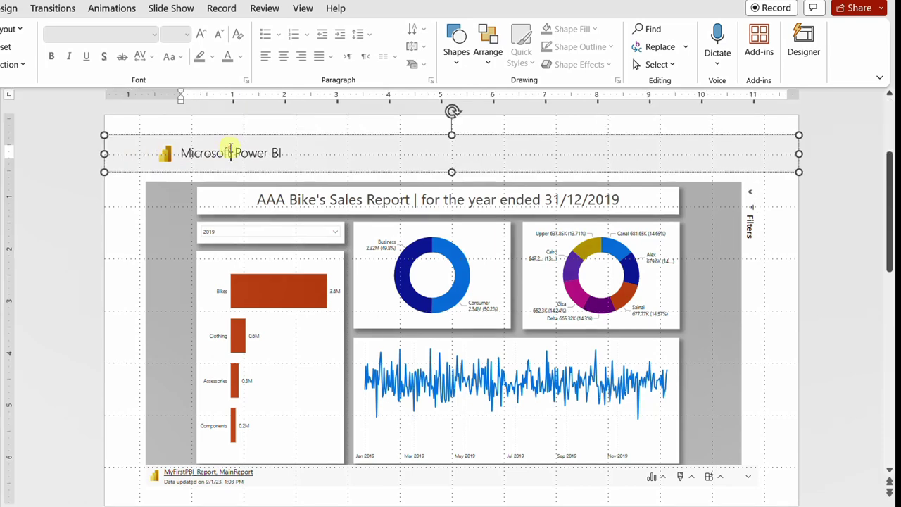
click(331, 132)
click(738, 380)
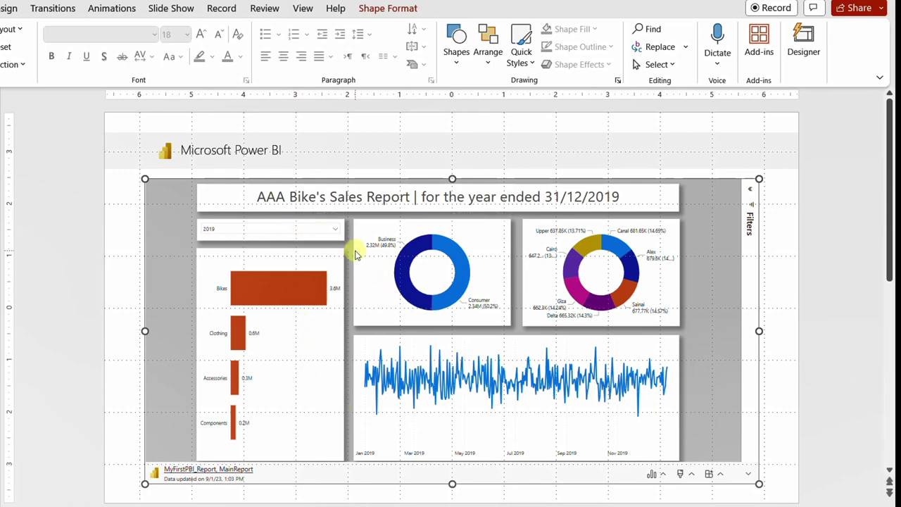
key(shift+F5)
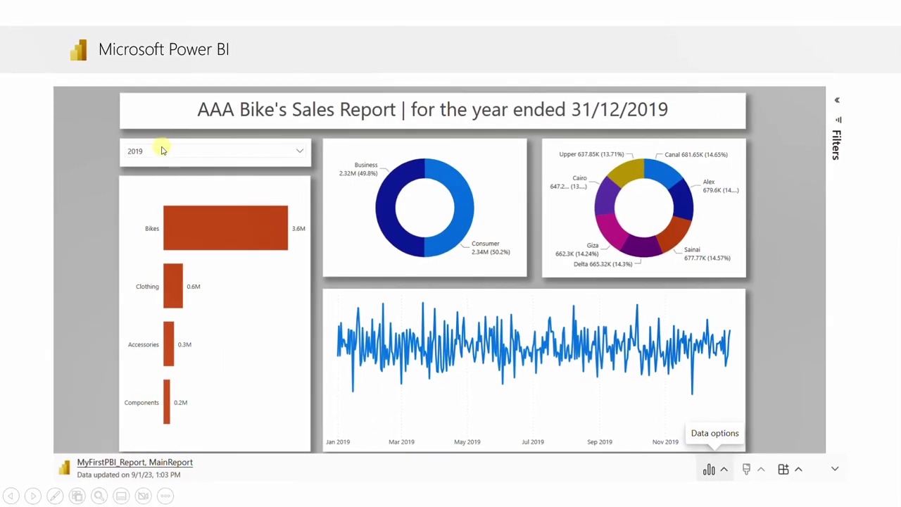
click(189, 150)
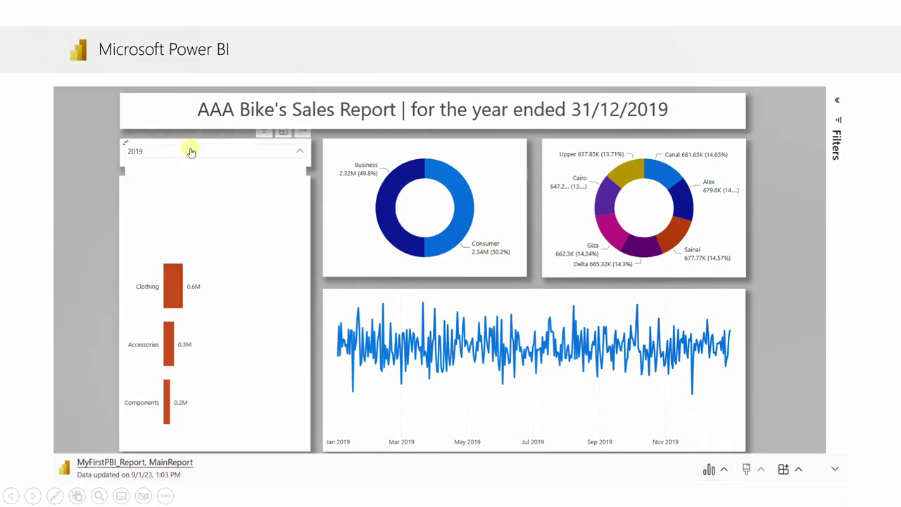
click(145, 180)
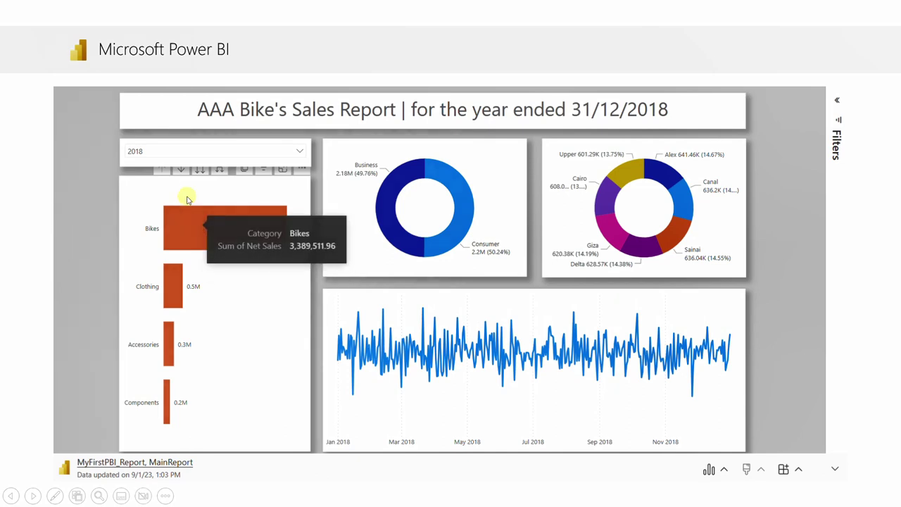
click(181, 169)
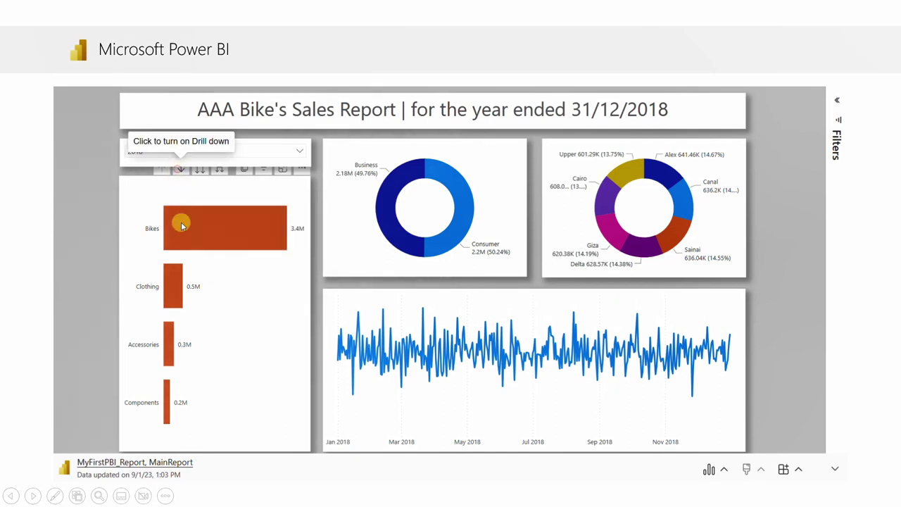
click(180, 169)
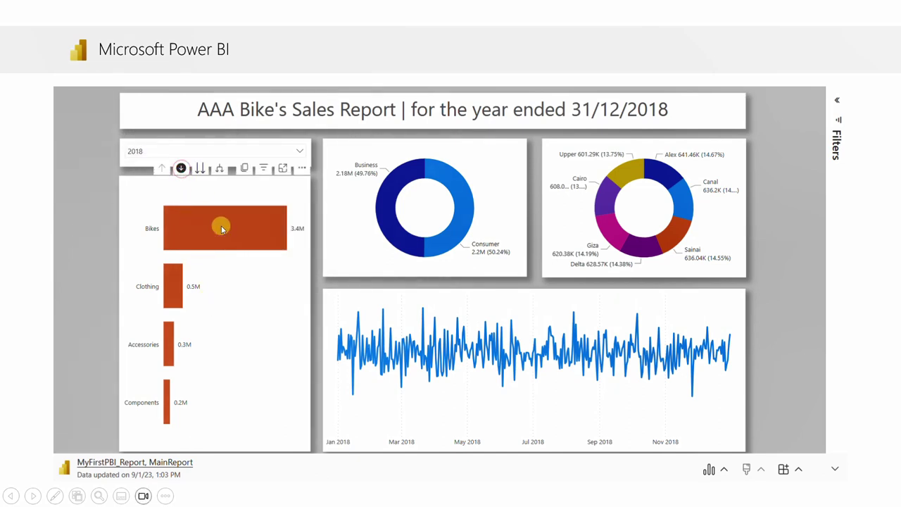
click(221, 226)
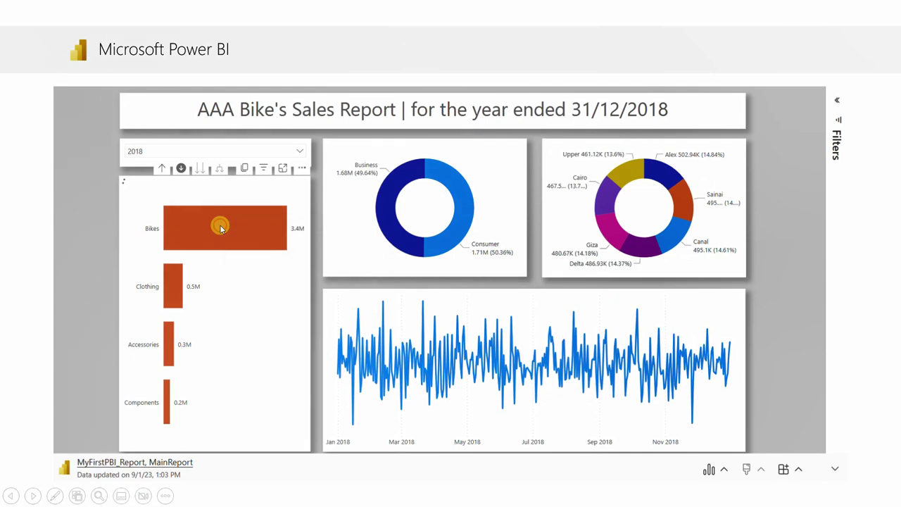
click(467, 212)
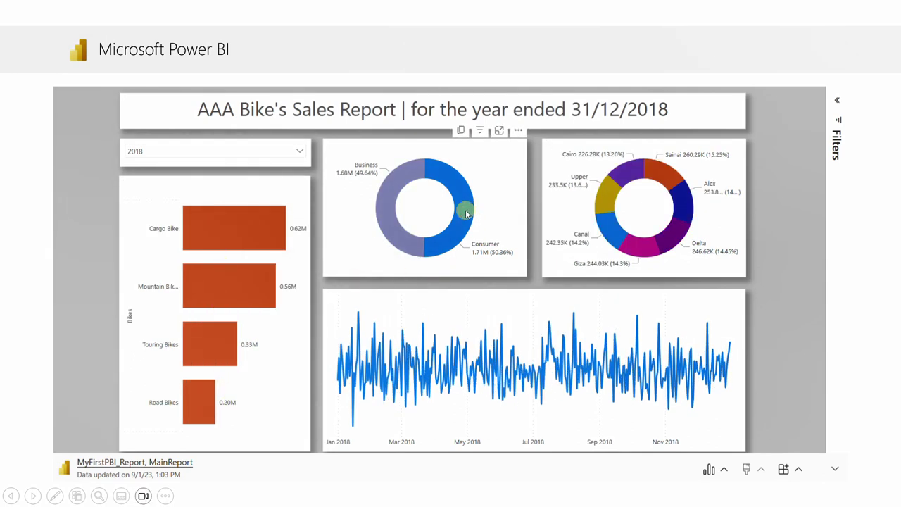
click(628, 174)
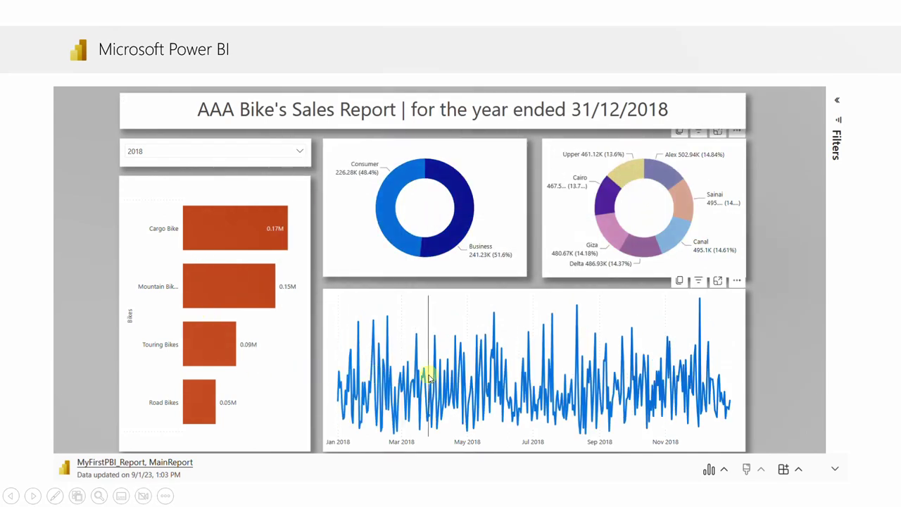
mouse_move(429, 379)
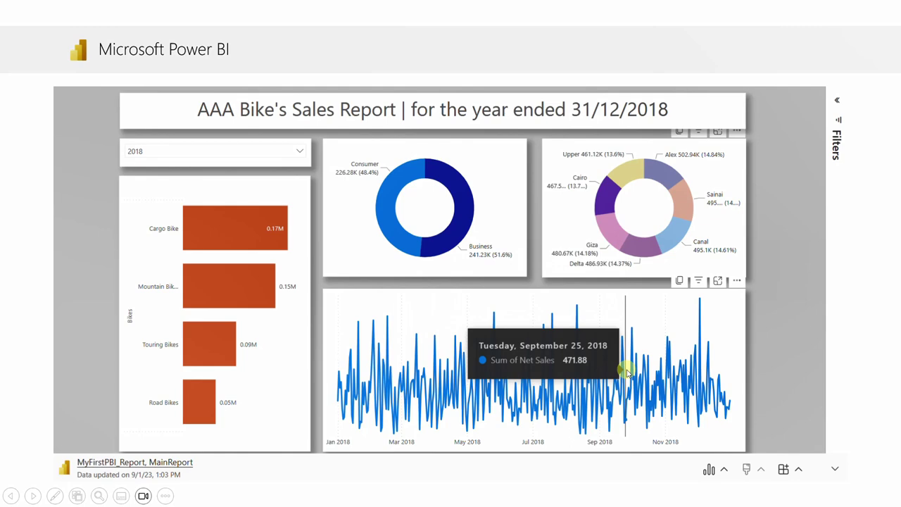
key(Escape)
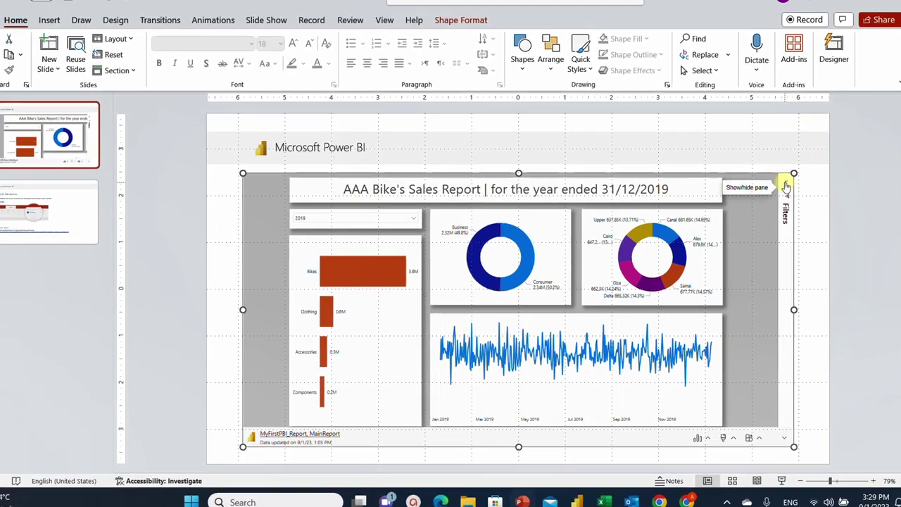
Filter the embedded report to 2017 and drill the bar chart into Clothing subcategories.
click(778, 194)
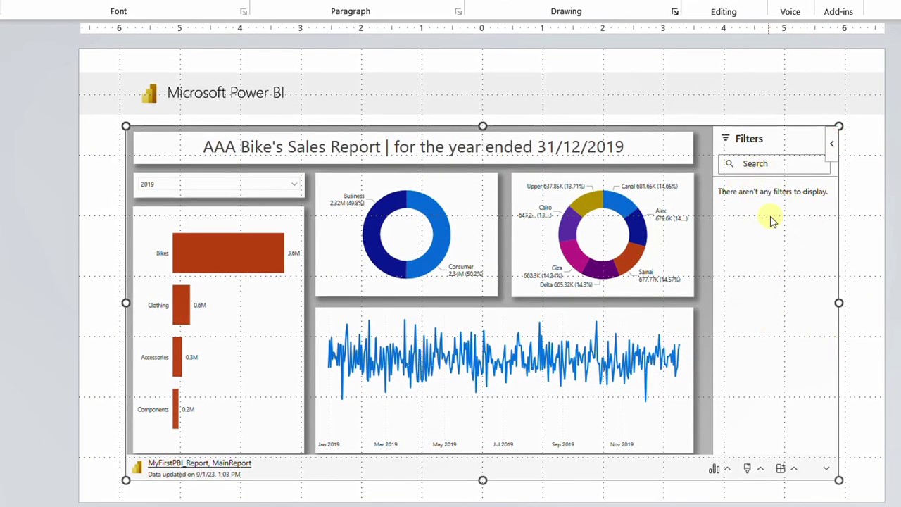
click(833, 145)
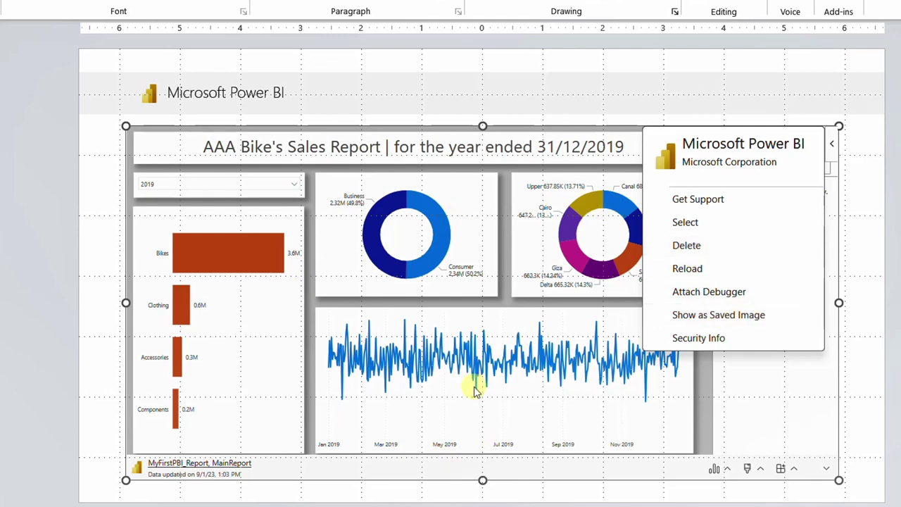
click(292, 185)
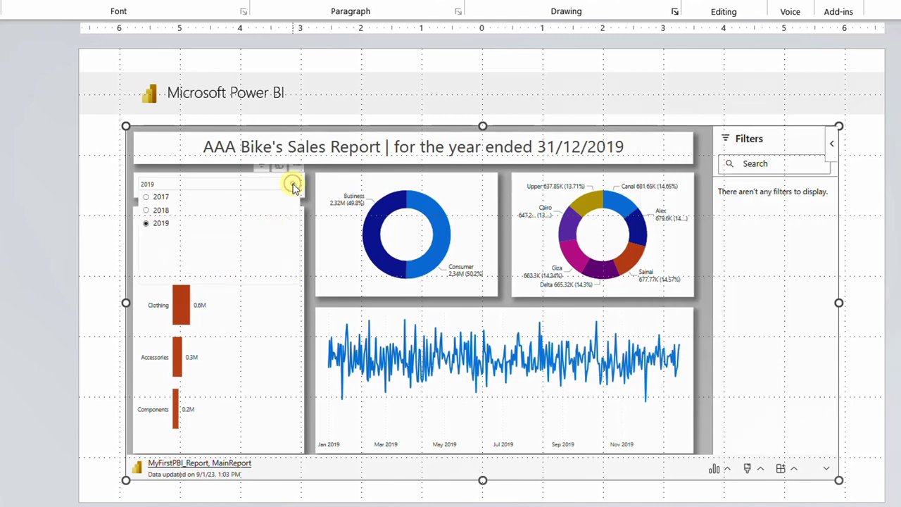
click(162, 197)
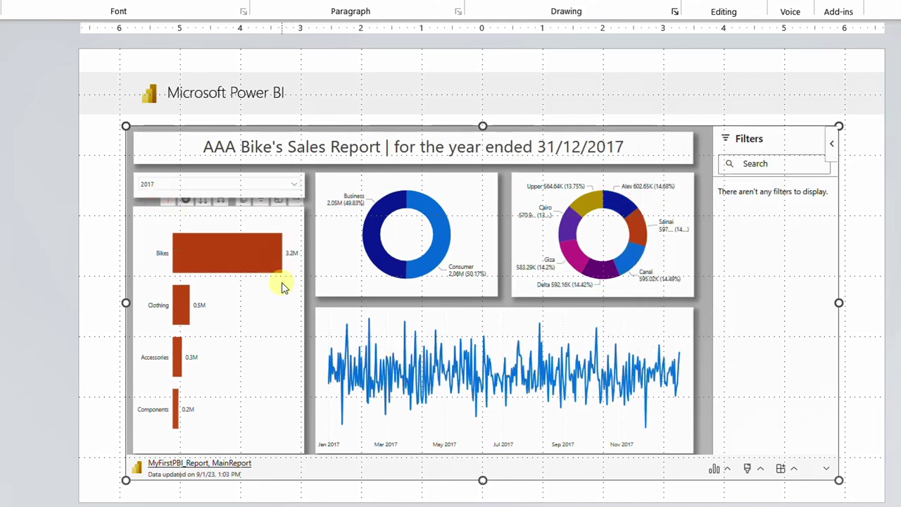
mouse_move(210, 262)
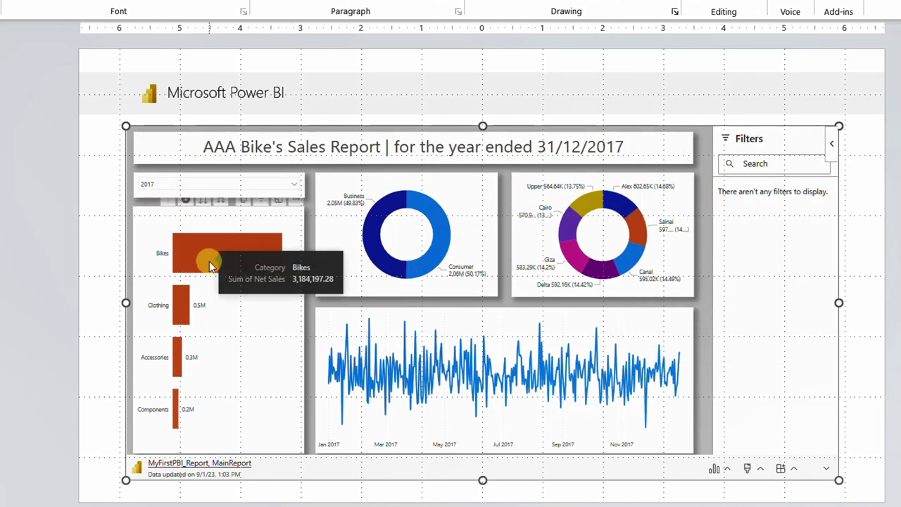
click(181, 310)
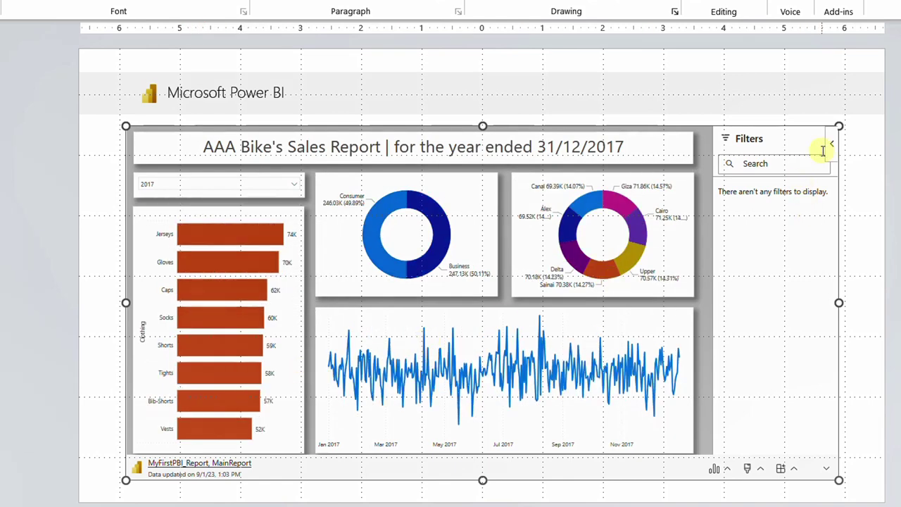
Turn on an outline around the embedded report.
click(831, 143)
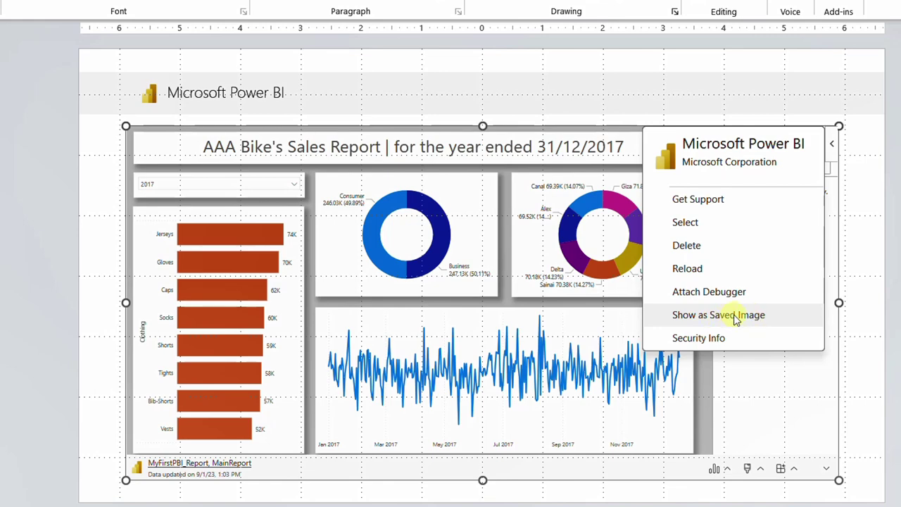
click(863, 329)
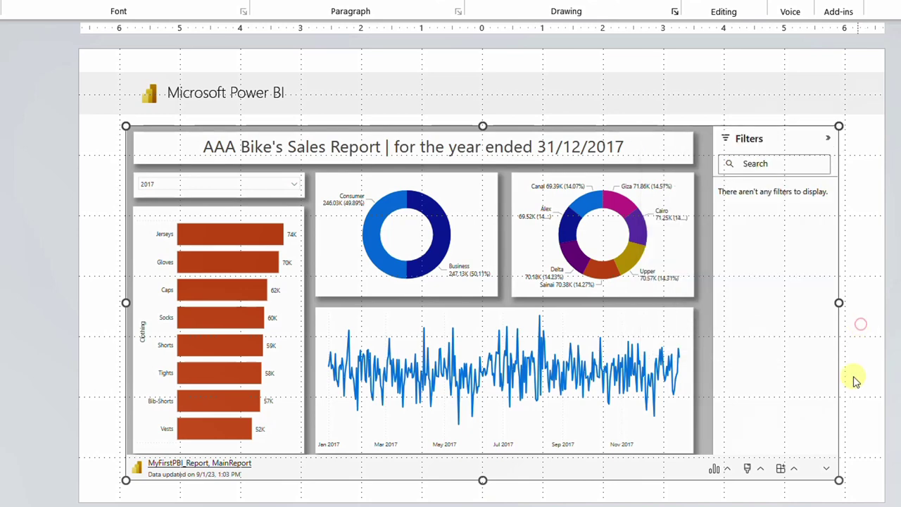
click(759, 469)
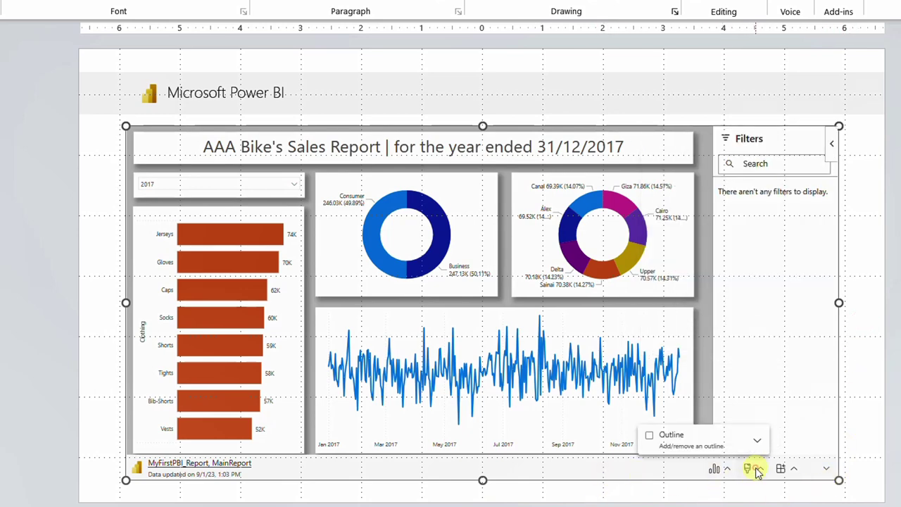
click(649, 435)
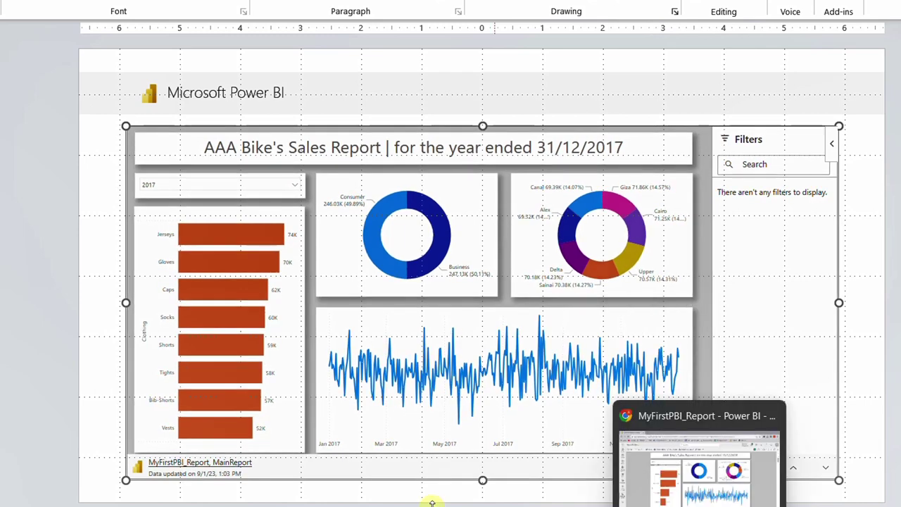
Shrink the report onto the slide's right side and make it slightly taller.
drag(124, 477, 336, 404)
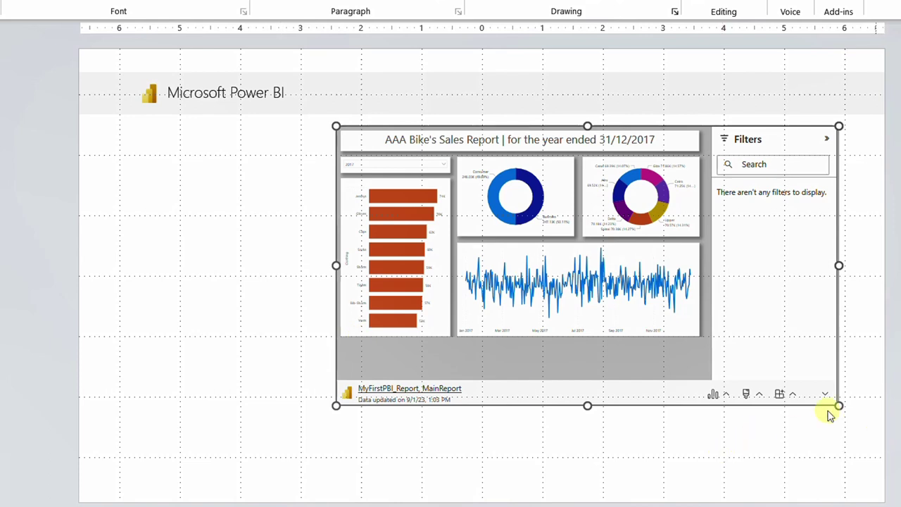
drag(588, 405, 587, 428)
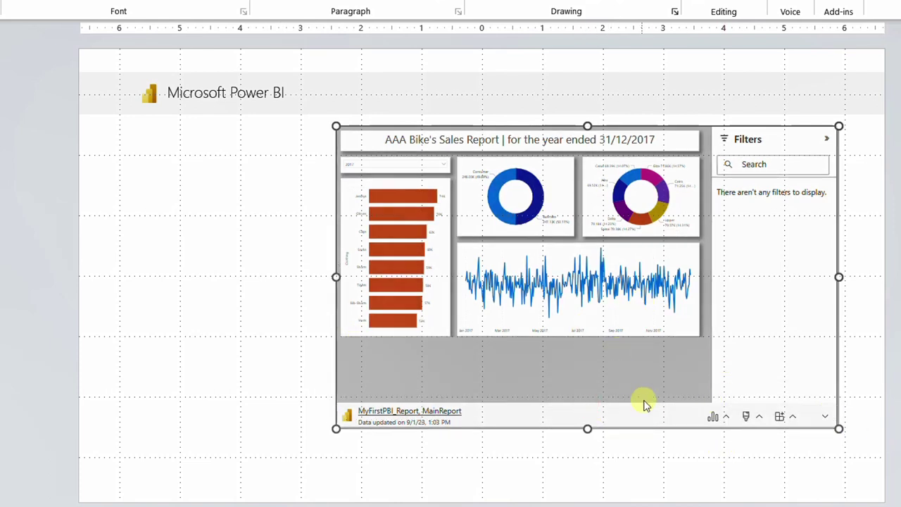
click(847, 470)
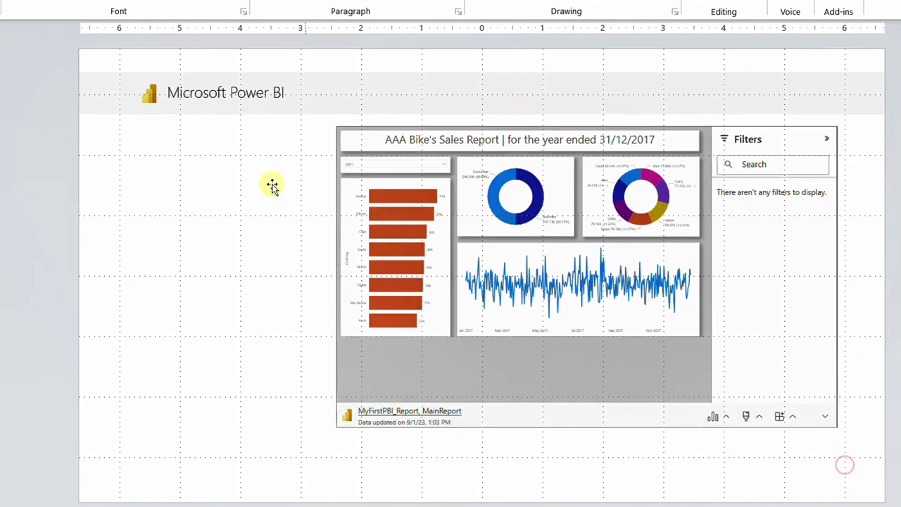
Give the report outline a gold colour and 4 px width.
click(759, 417)
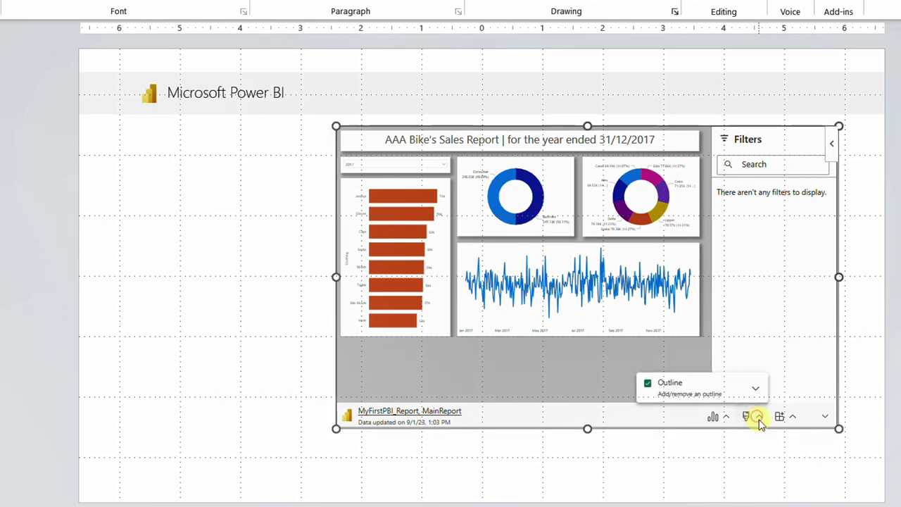
click(757, 387)
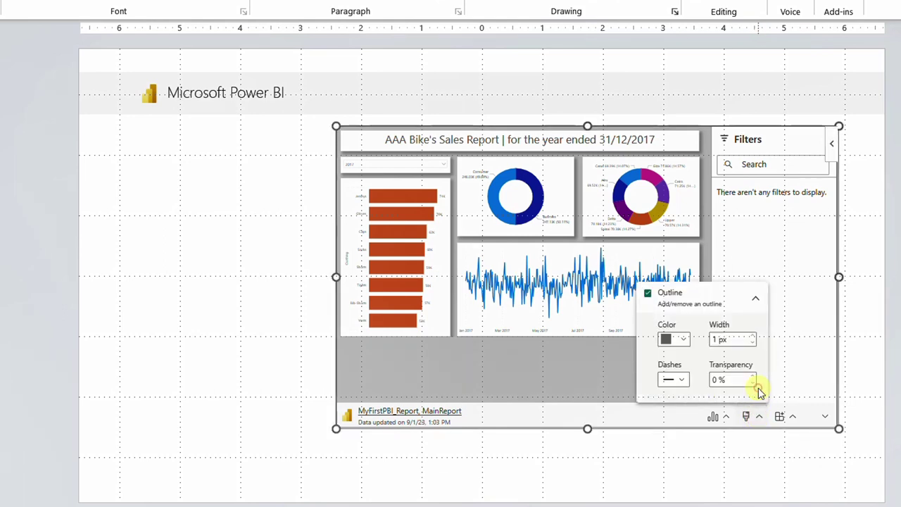
click(683, 340)
click(742, 303)
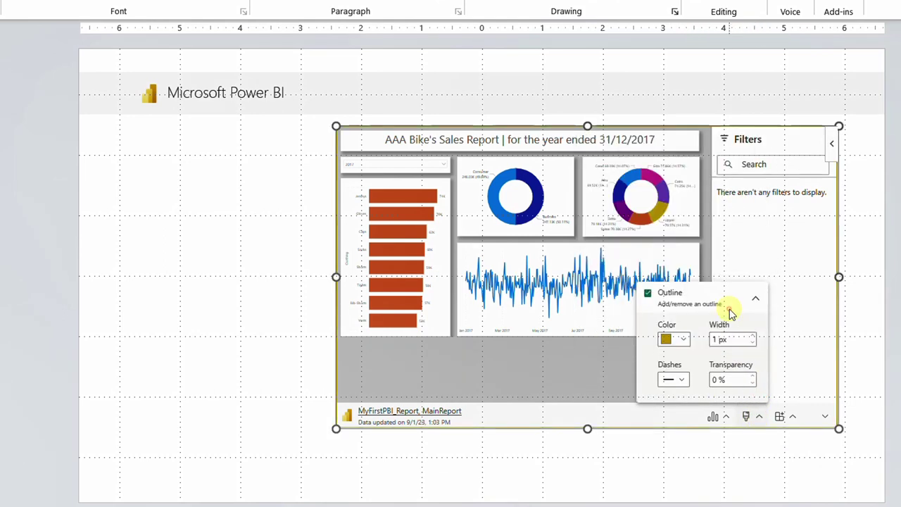
click(753, 337)
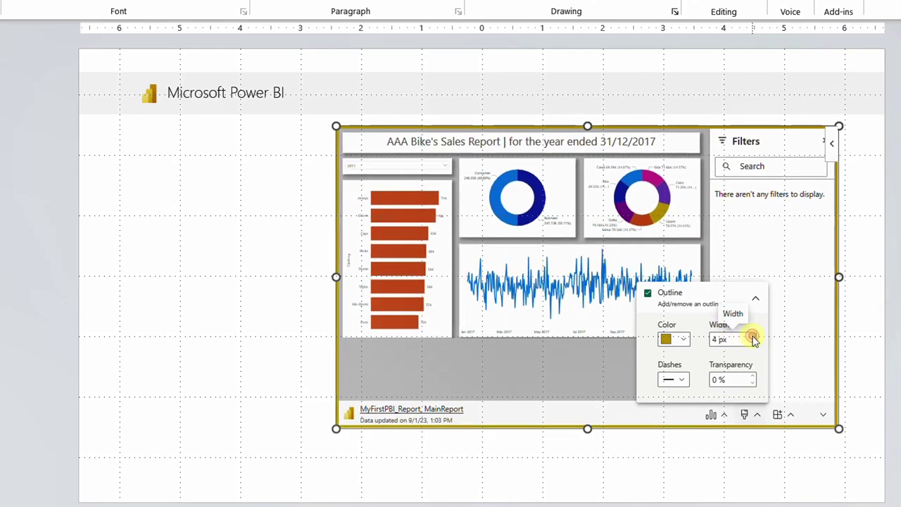
click(774, 479)
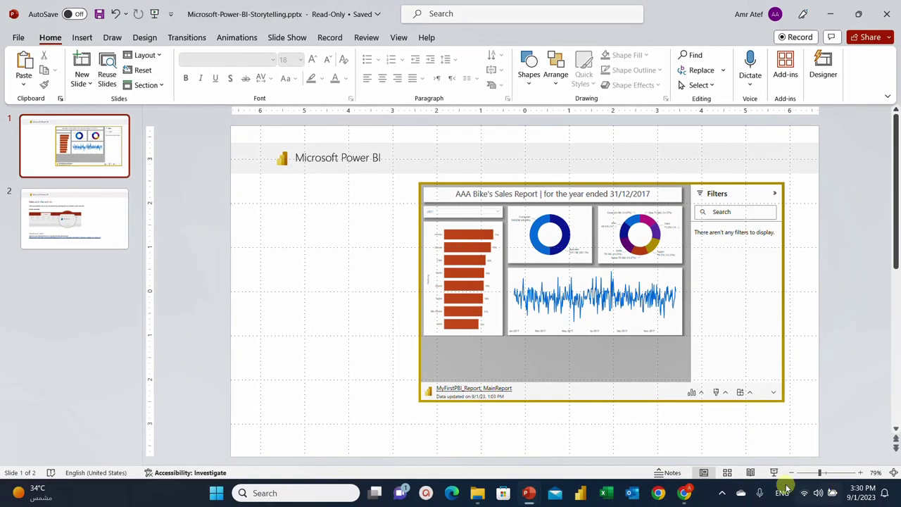
Preview the slide as a full-screen show, then return to editing.
click(776, 476)
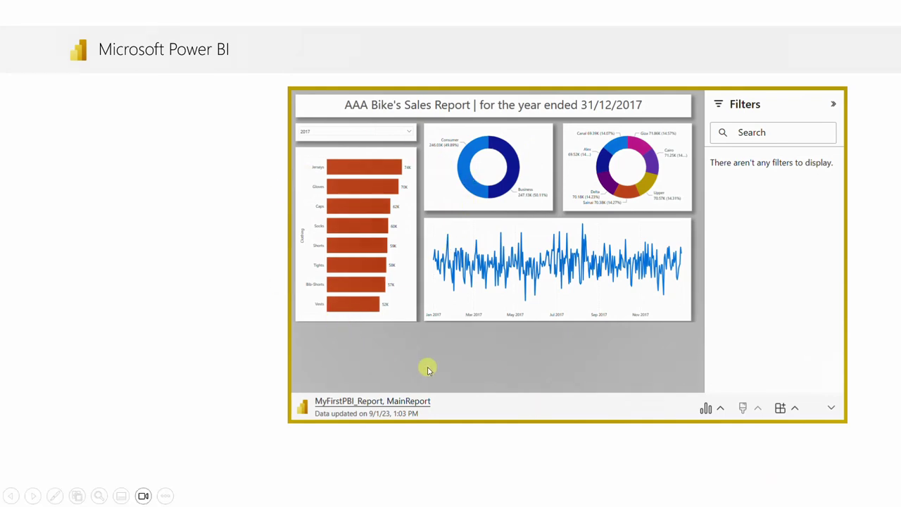
key(Escape)
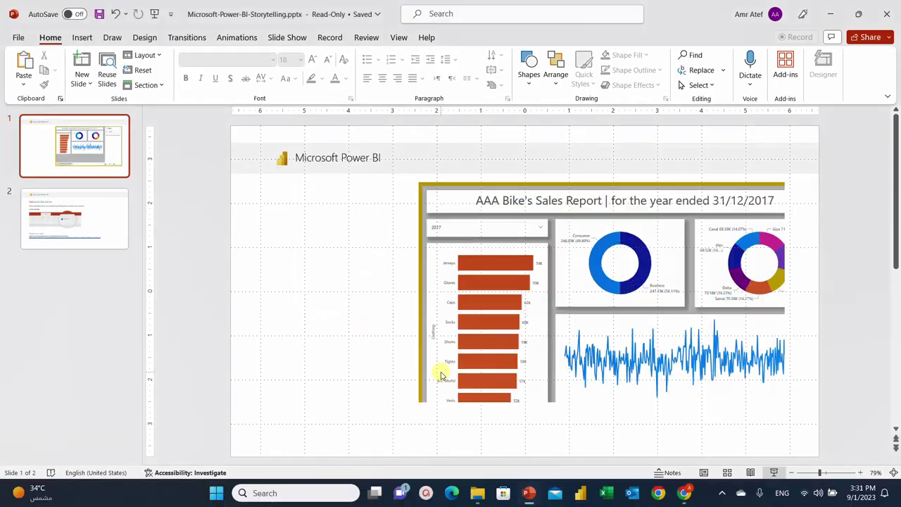
click(701, 394)
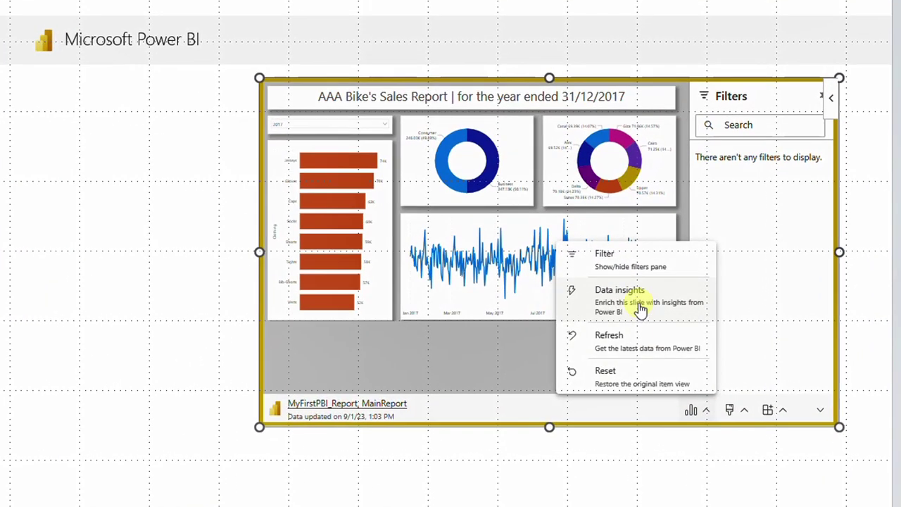
Paste the report's Net Sales data insights as text on the slide and fit it under the logo.
click(641, 310)
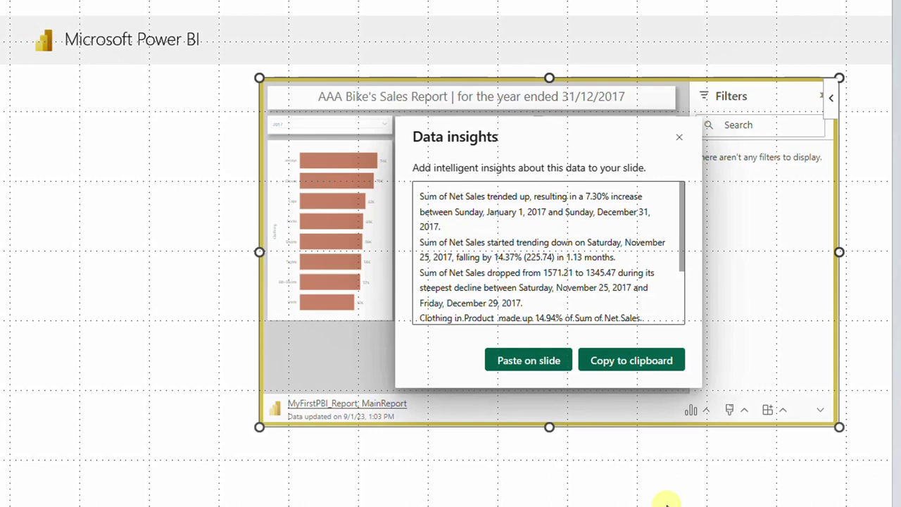
click(535, 370)
click(76, 204)
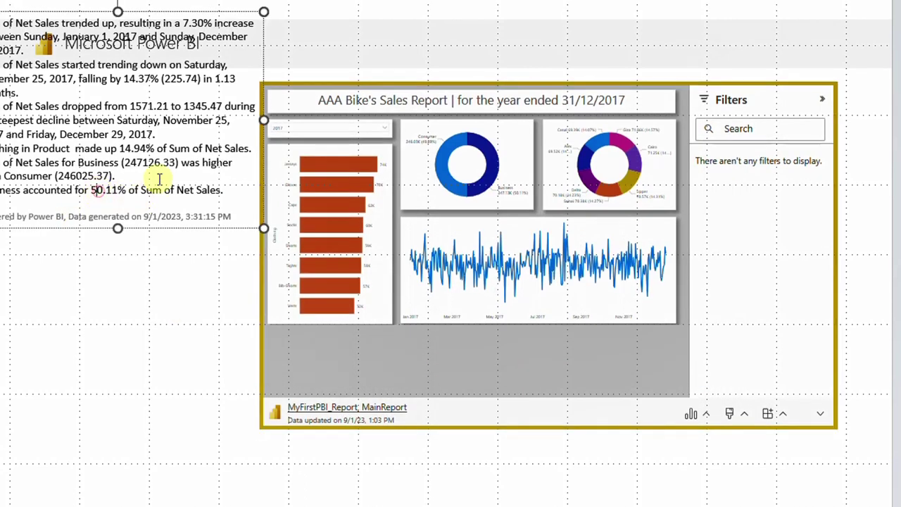
drag(181, 228, 164, 415)
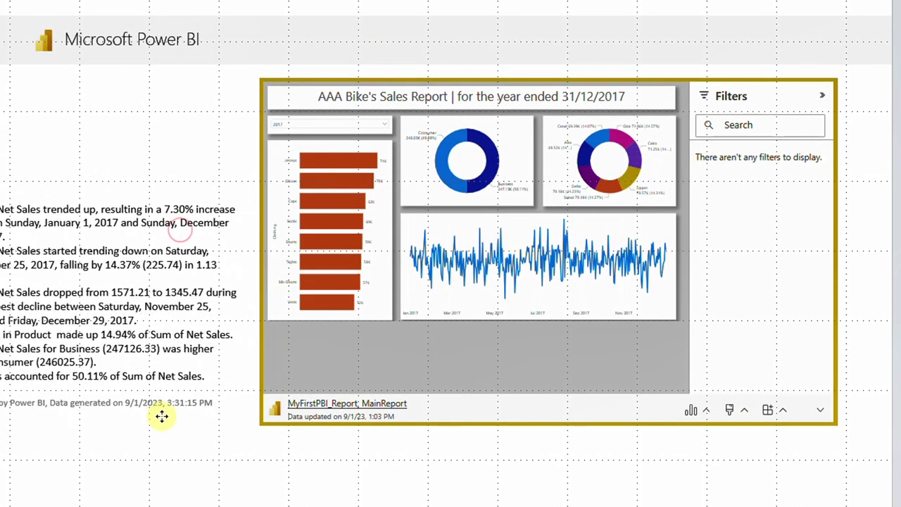
drag(228, 350, 224, 358)
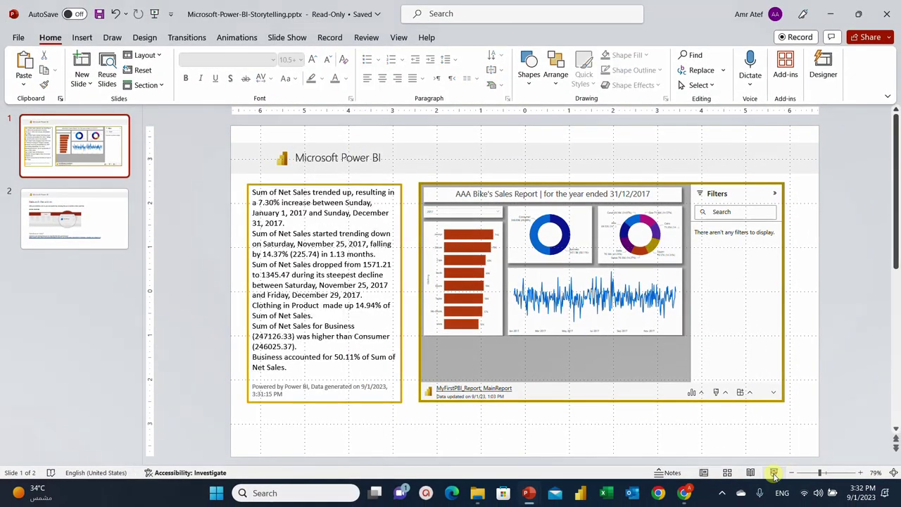
Preview the finished slide full screen, then return to editing.
click(774, 473)
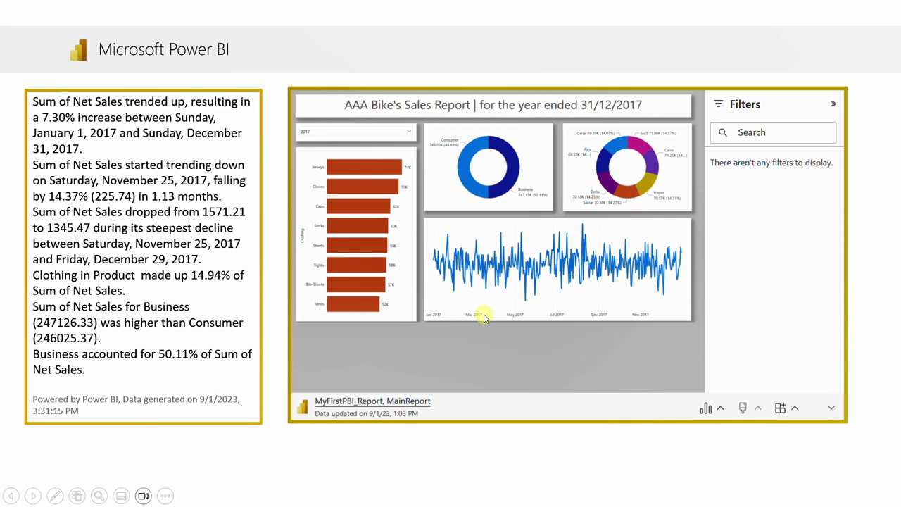
key(Escape)
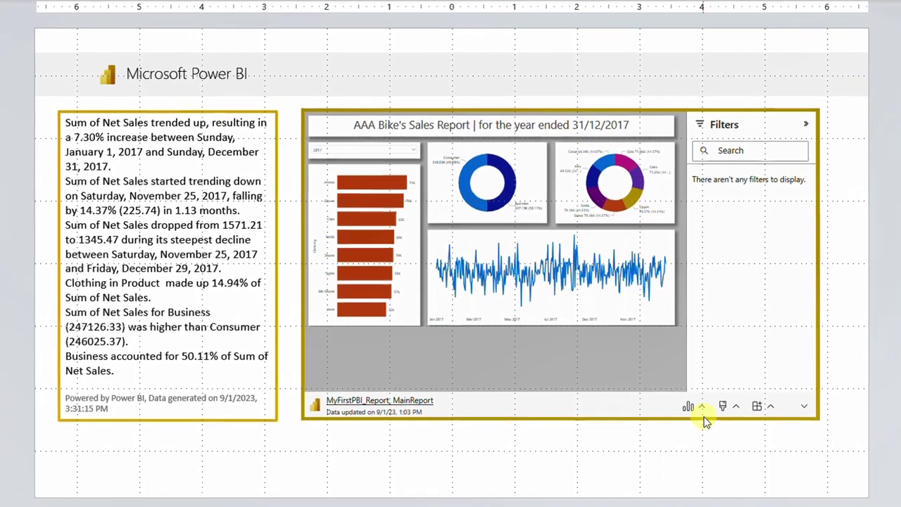
Reset the embedded report to its original view and refresh it with the latest data.
click(703, 411)
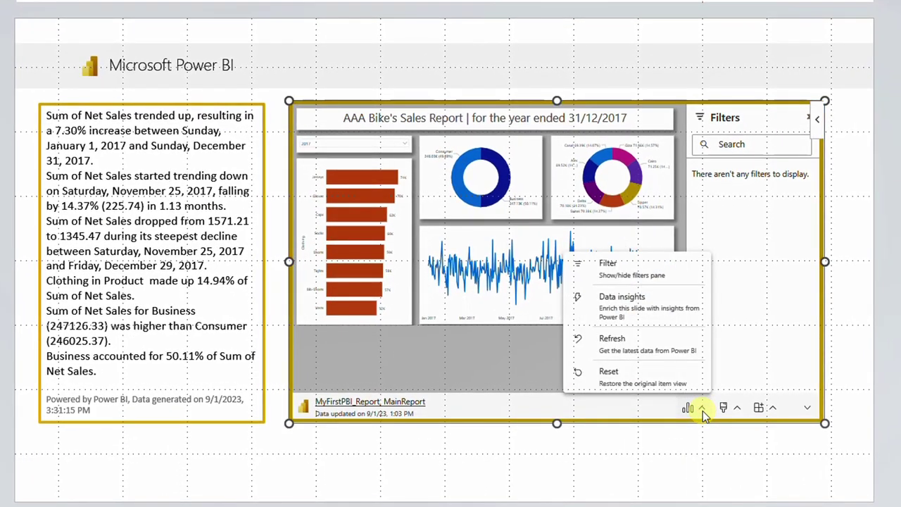
click(610, 373)
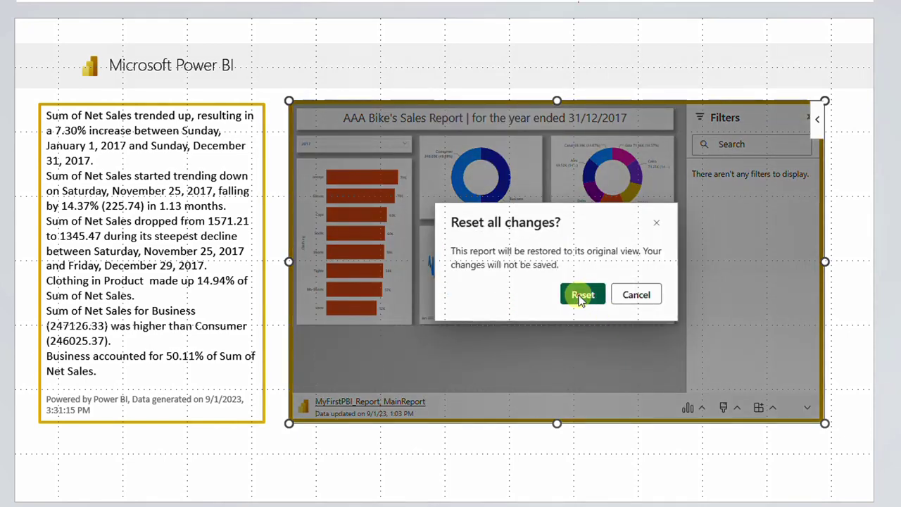
click(582, 299)
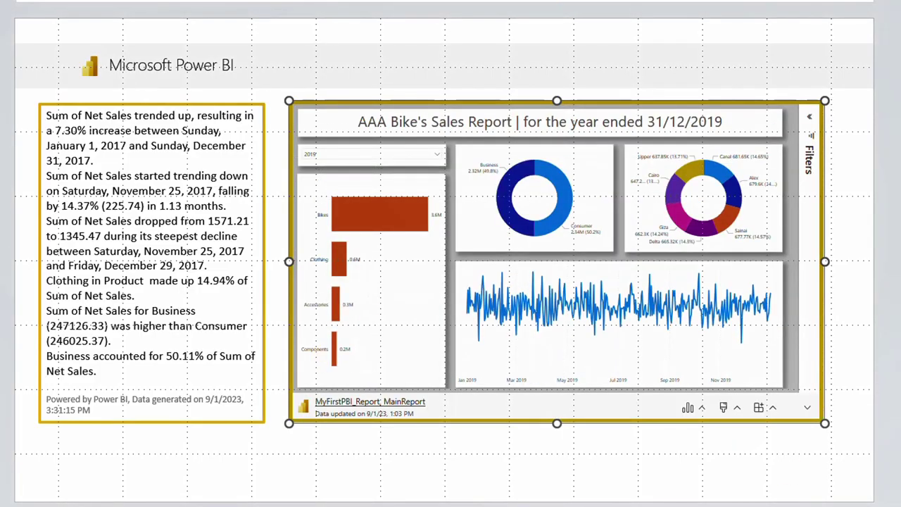
click(705, 409)
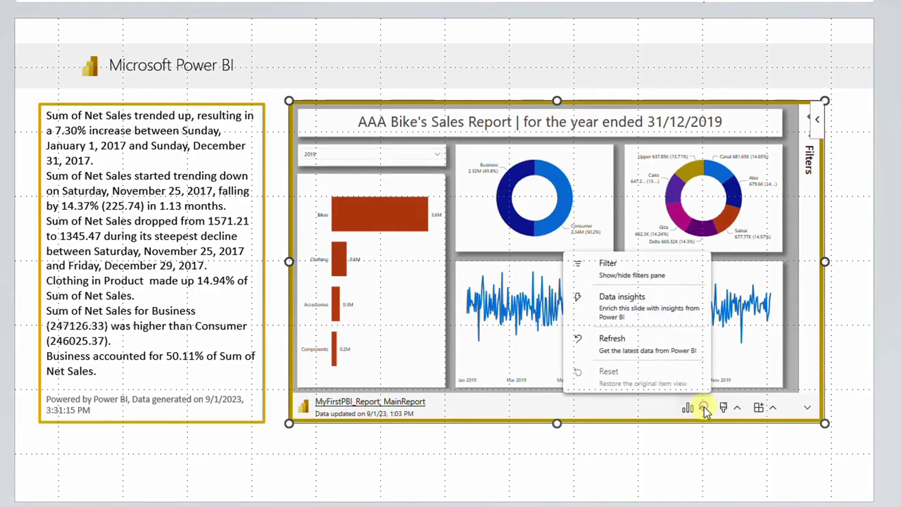
click(639, 343)
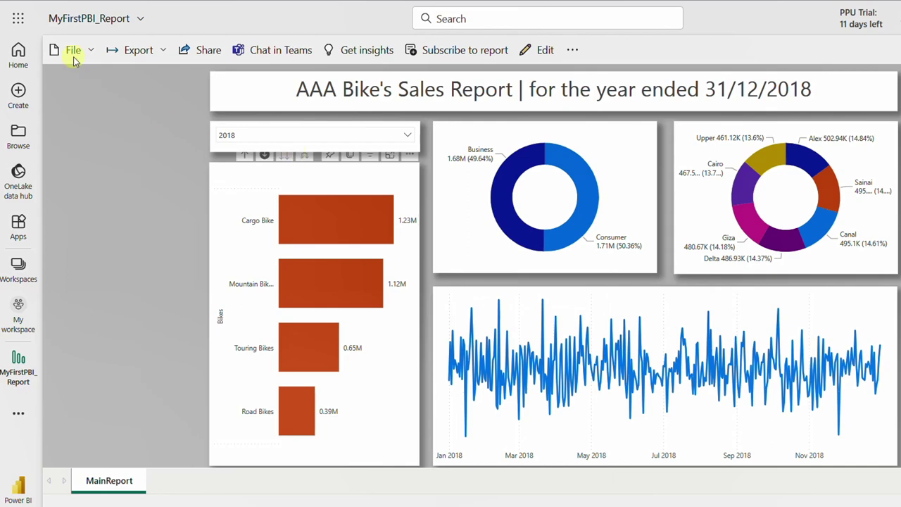
Copy the report page's Embed live data in PowerPoint link, keeping the selected data filters.
click(162, 50)
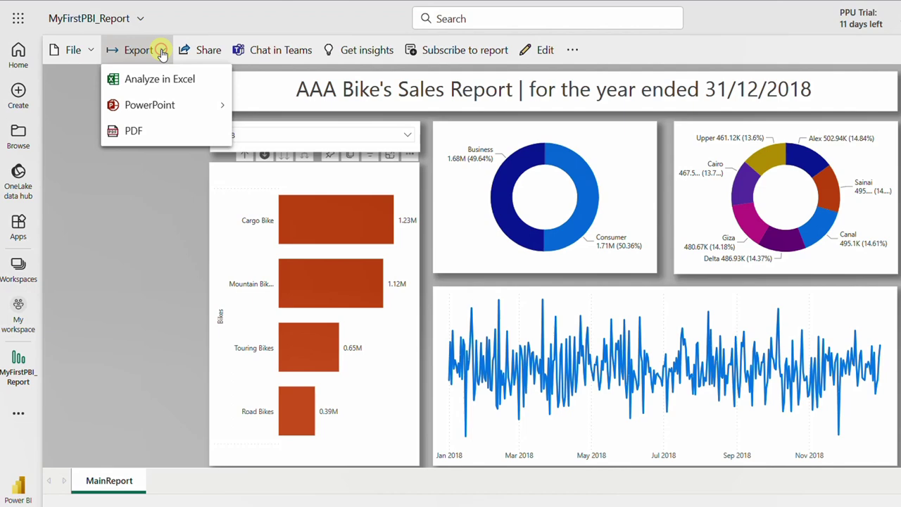
mouse_move(170, 117)
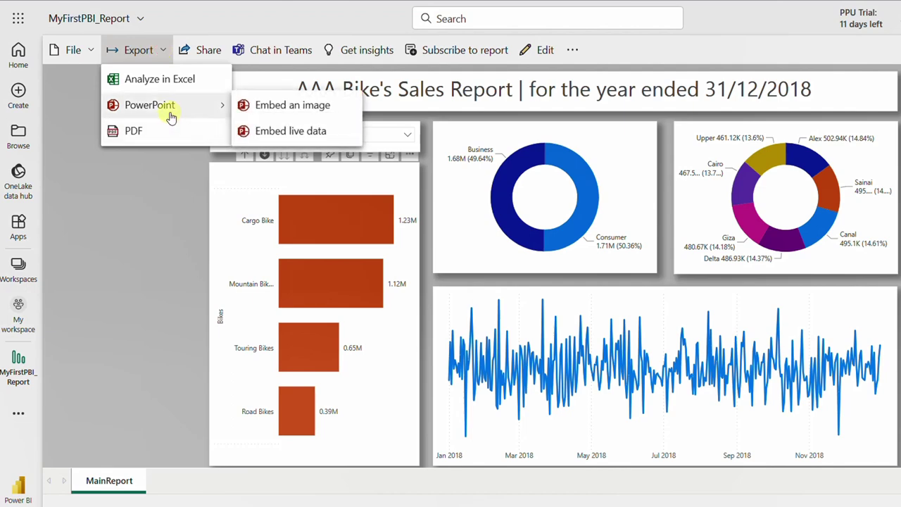
click(310, 133)
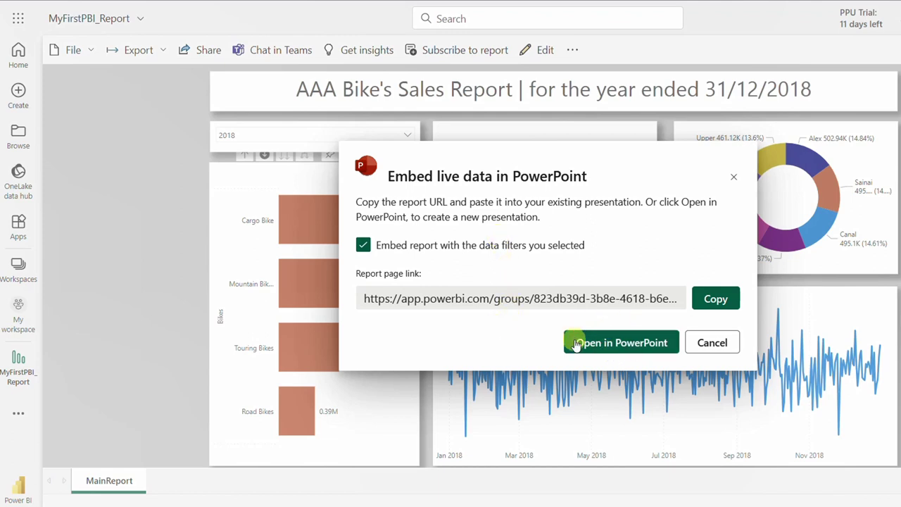
click(716, 299)
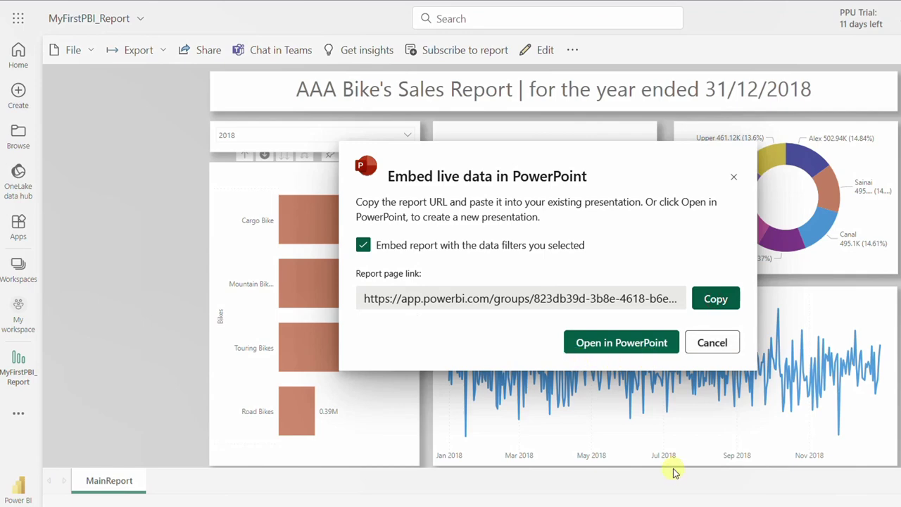
mouse_move(644, 503)
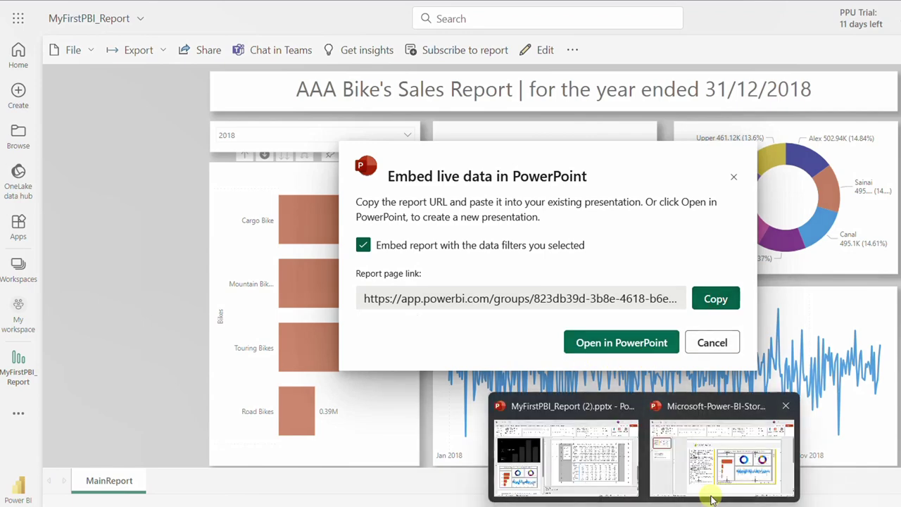
click(722, 451)
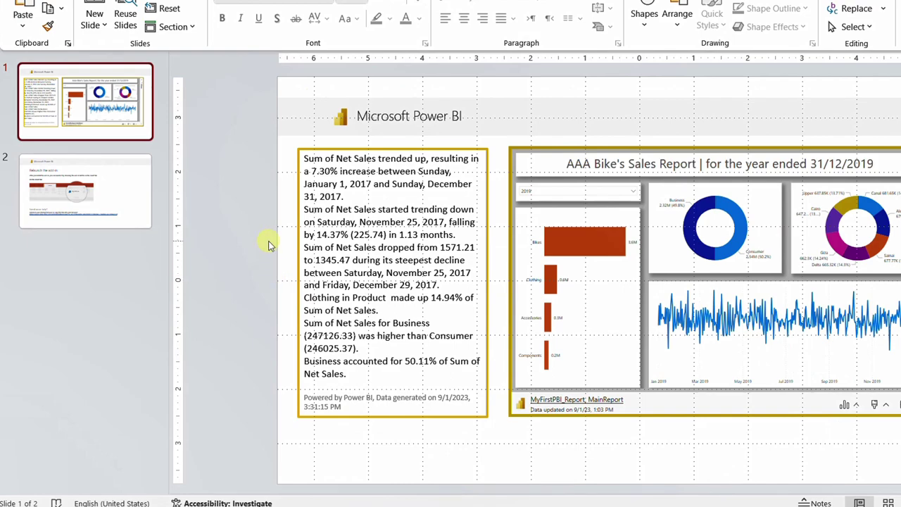
Add a new slide and insert the live report through the Power BI add-in using the copied link.
right_click(125, 117)
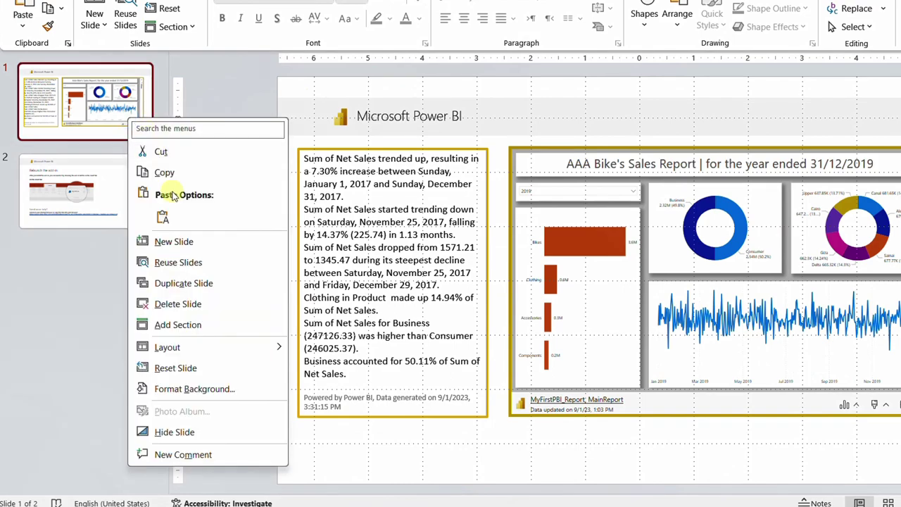
click(174, 241)
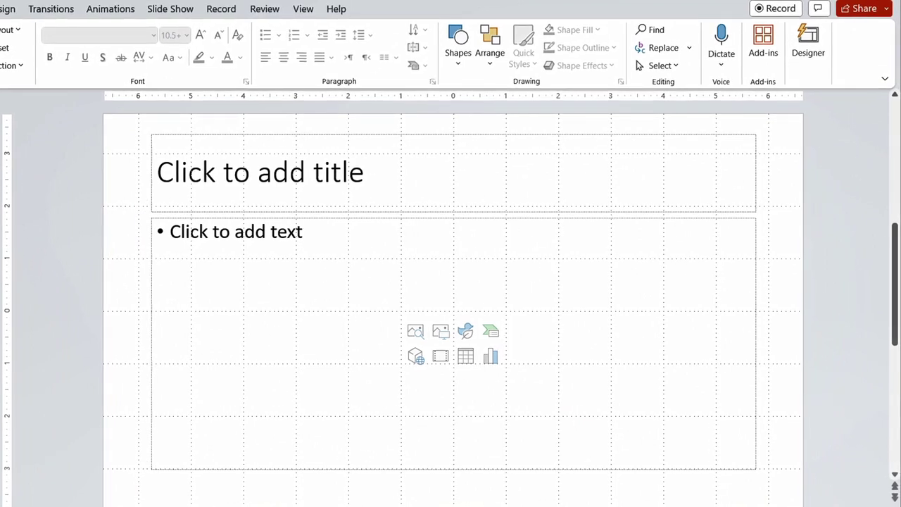
click(763, 42)
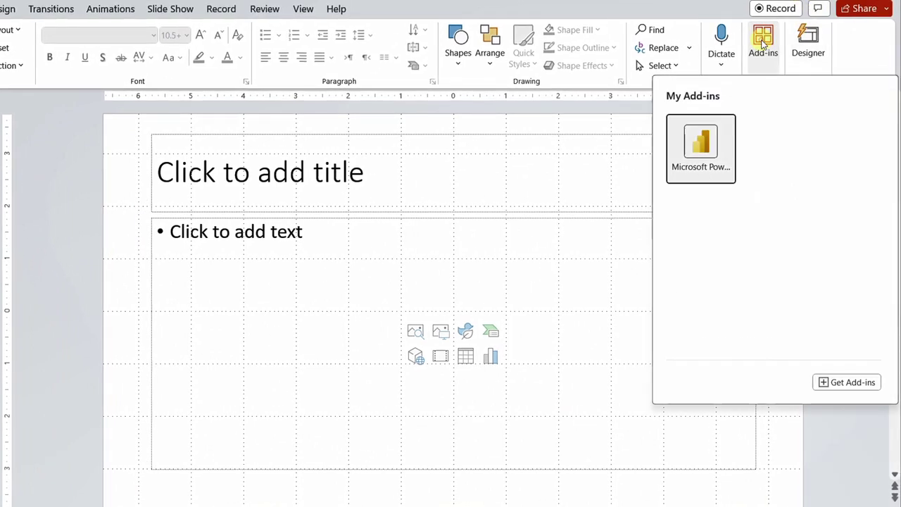
click(700, 144)
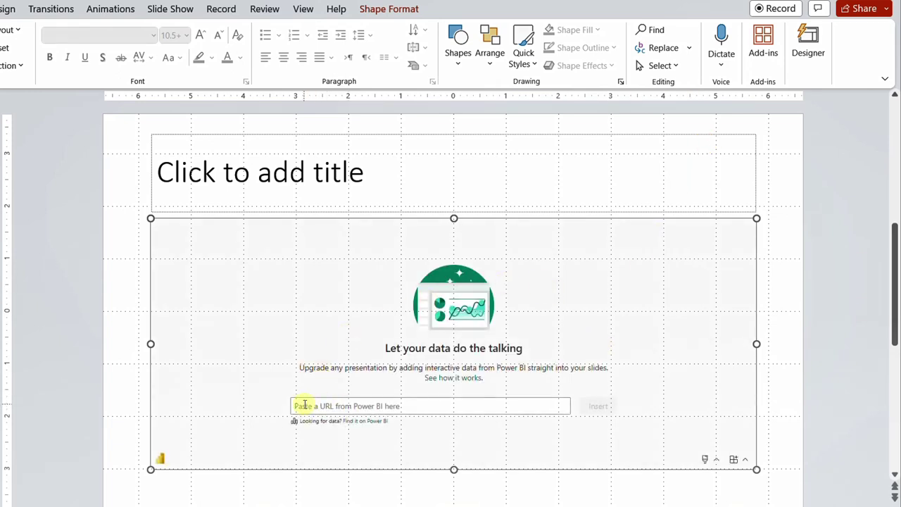
click(322, 406)
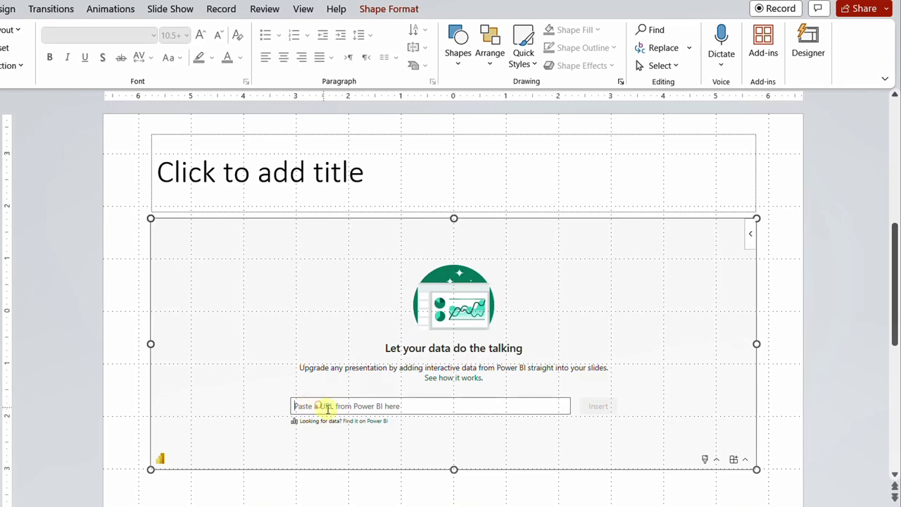
key(ctrl+v)
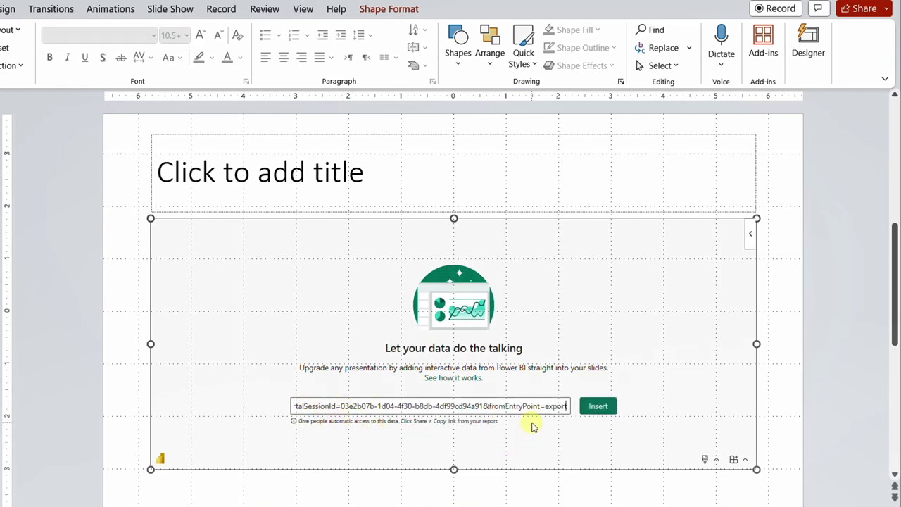
click(594, 406)
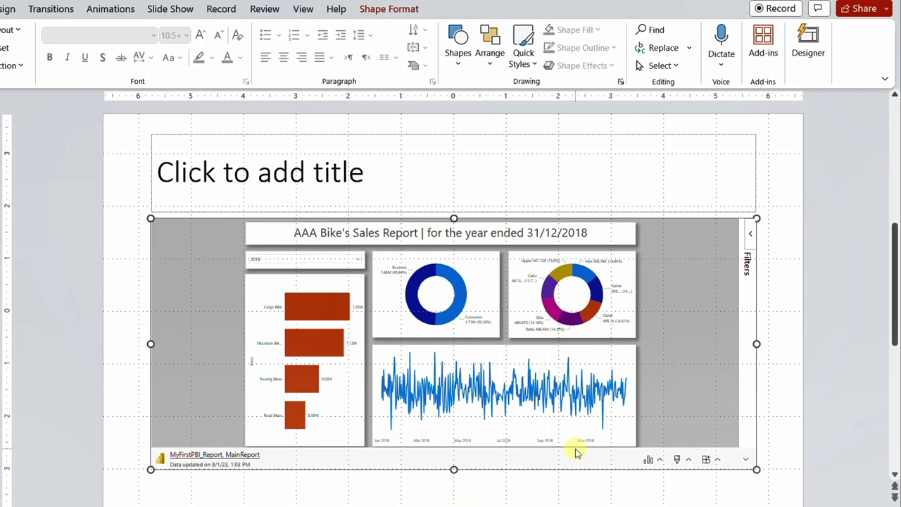
Title the slide 'Sales Report' and, in the slide show, switch the live report to 2019.
click(193, 167)
text(Sa)
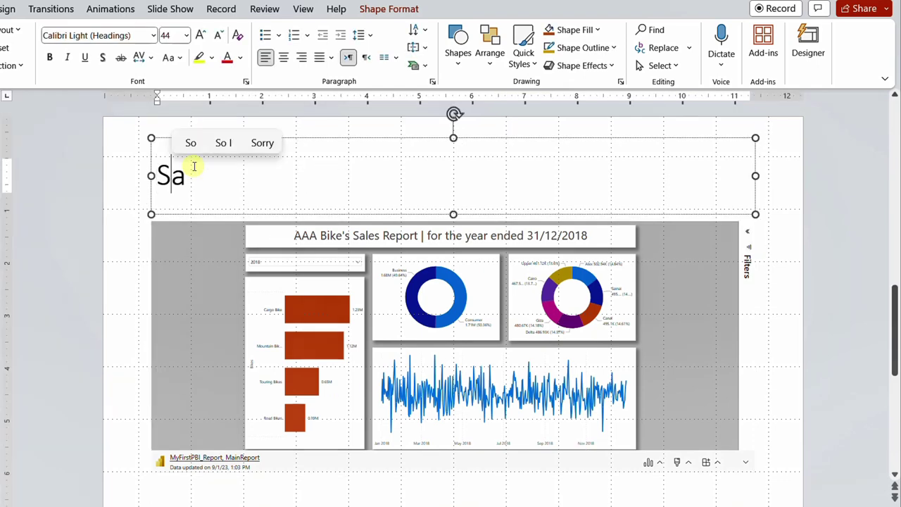
text(les Report)
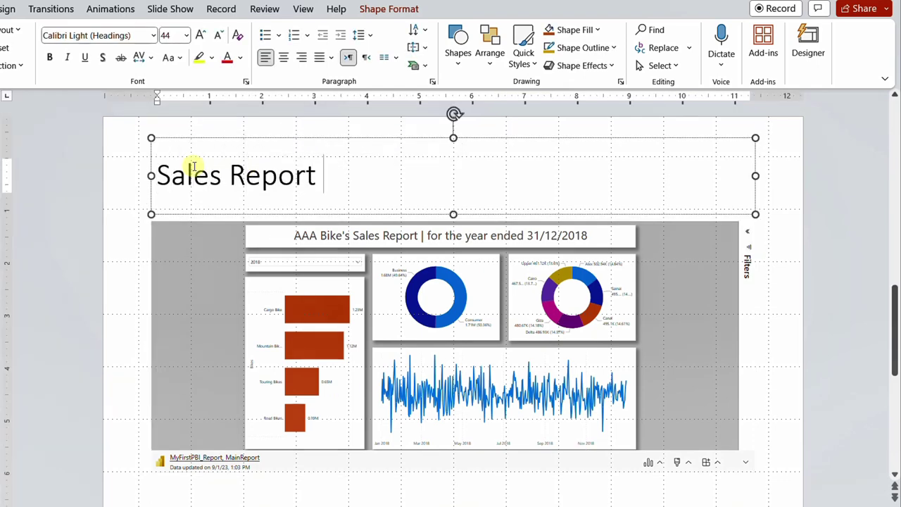
click(757, 355)
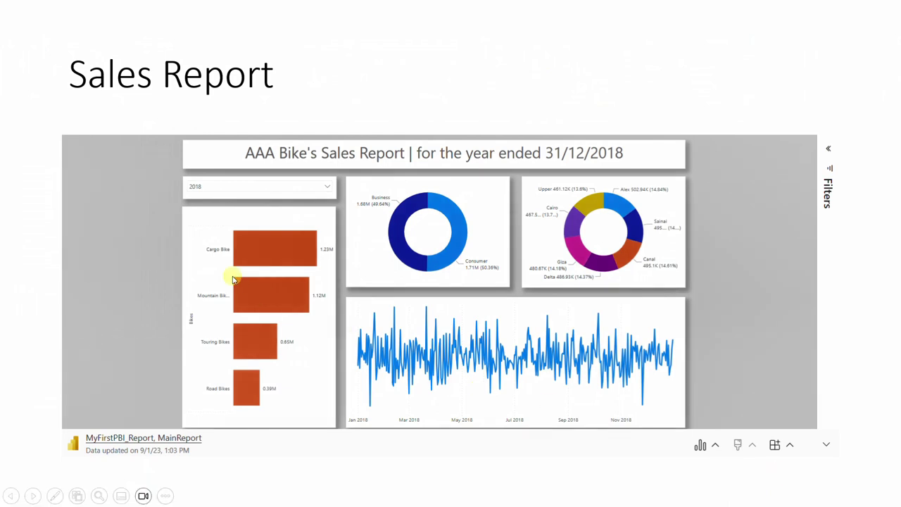
click(324, 188)
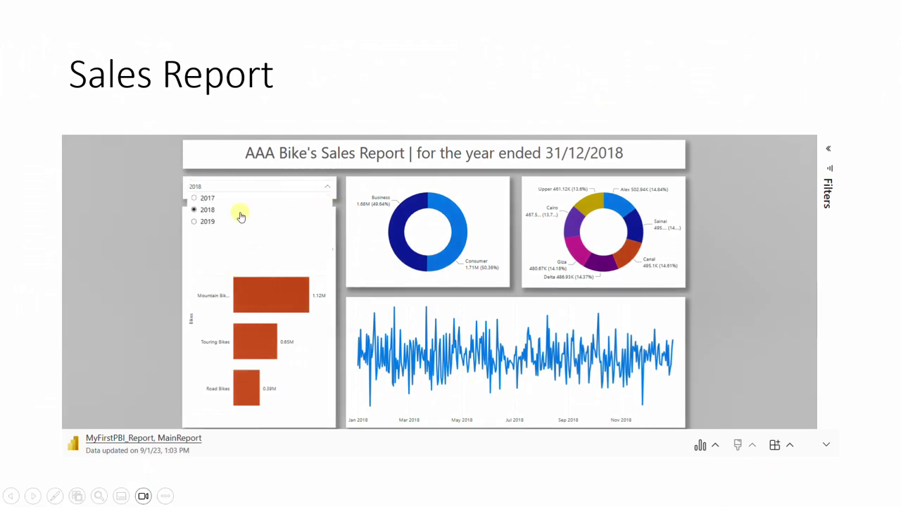
click(209, 221)
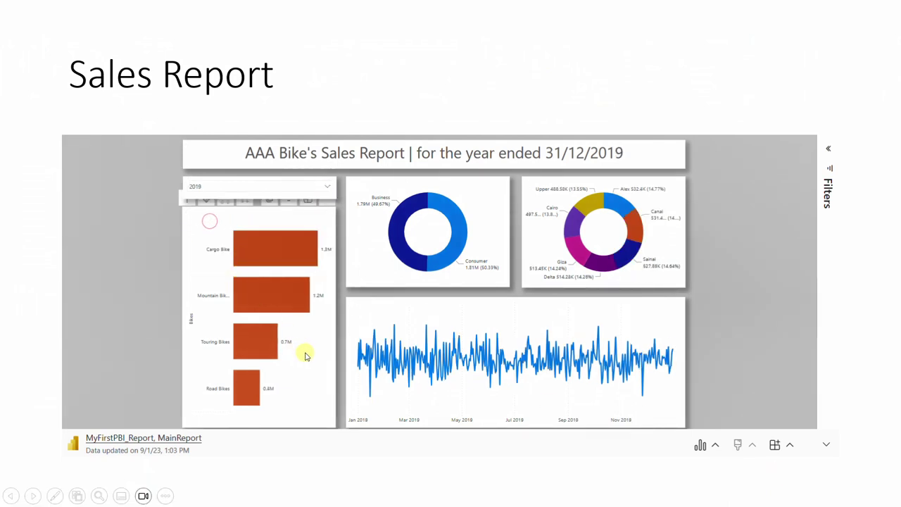
key(Escape)
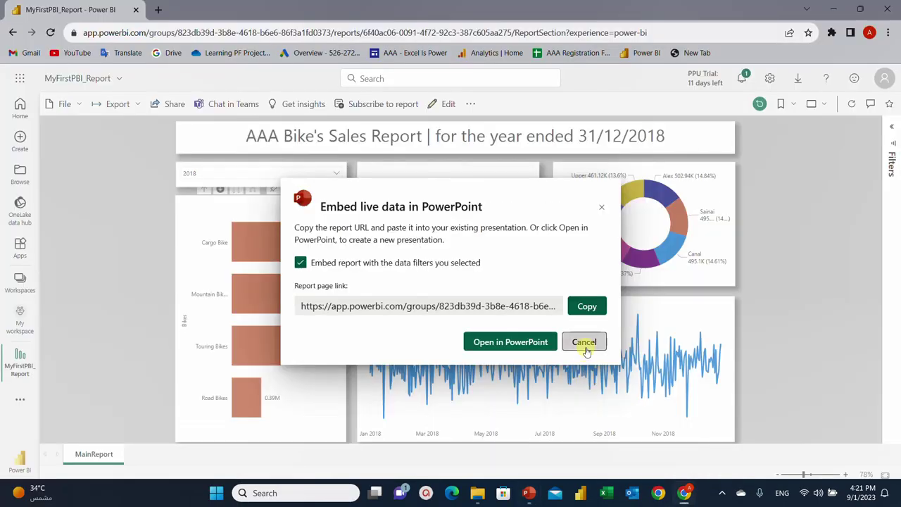
Cancel the embed dialog and copy a Link to this visual for the bike sales bar chart.
click(582, 341)
mouse_move(586, 352)
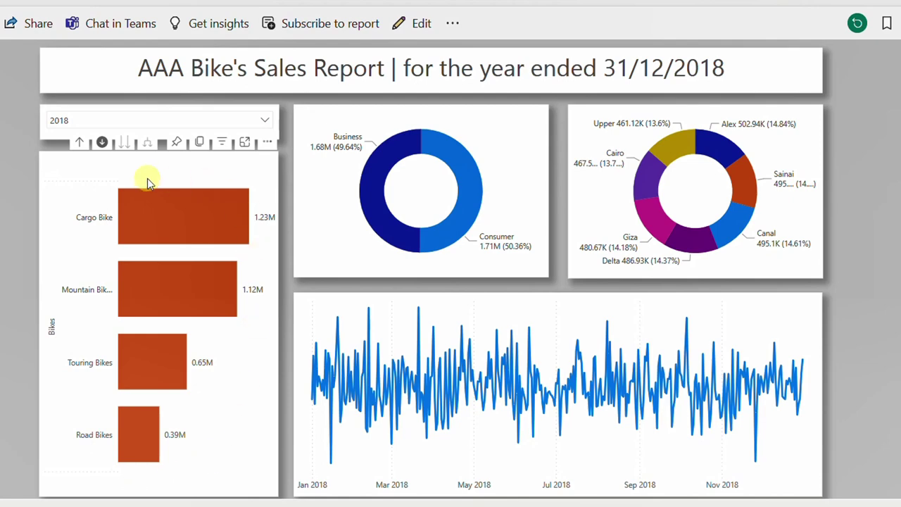
drag(164, 209, 183, 299)
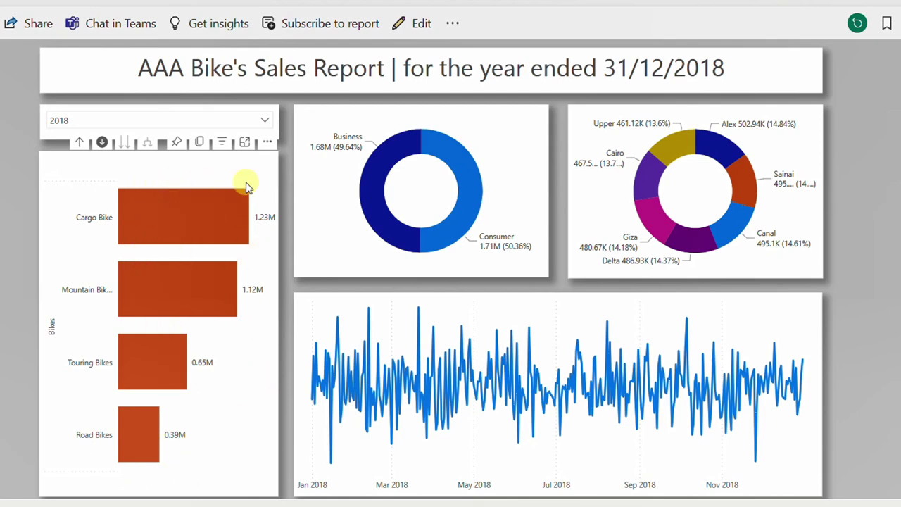
click(268, 144)
mouse_move(289, 161)
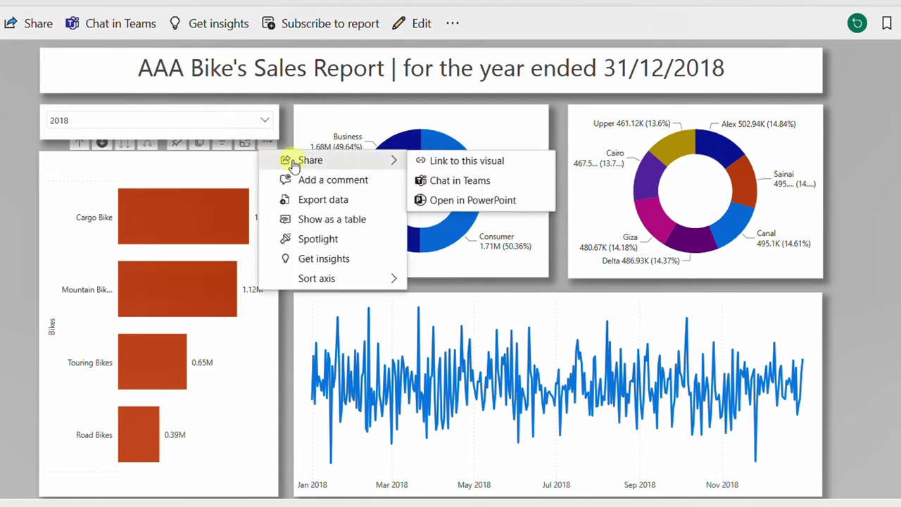
click(462, 163)
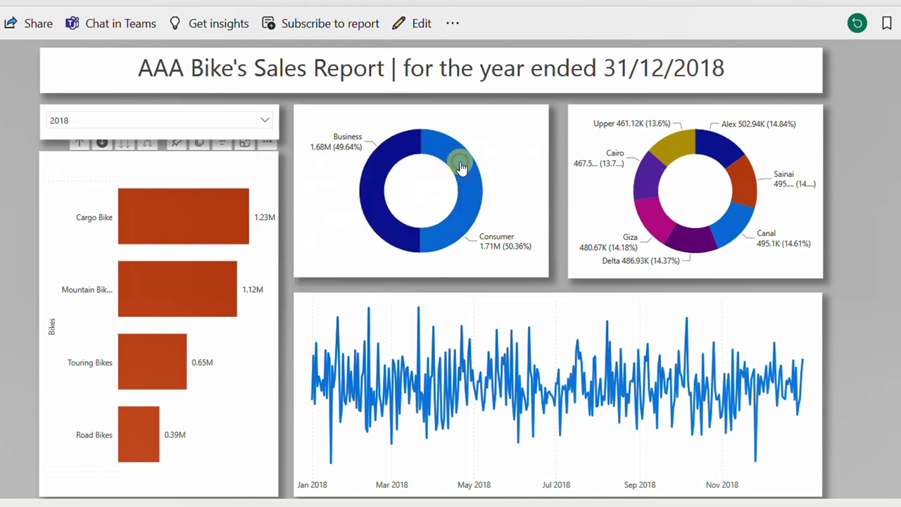
click(521, 296)
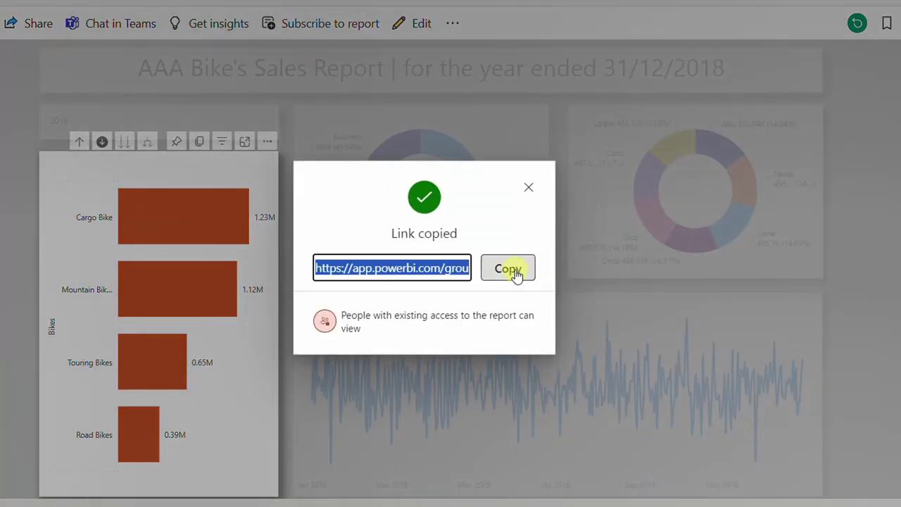
click(528, 190)
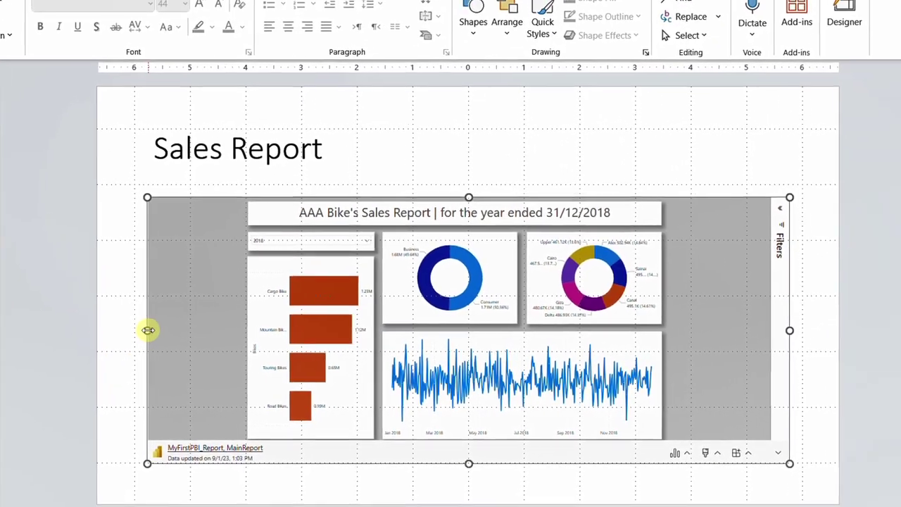
Narrow the sales report toward the right and insert another Power BI add-in frame.
drag(164, 326, 412, 326)
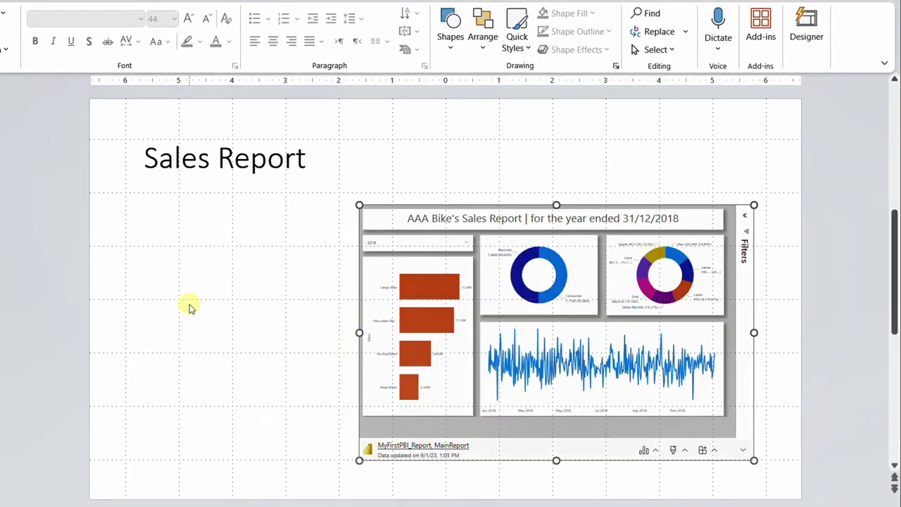
click(192, 305)
click(760, 28)
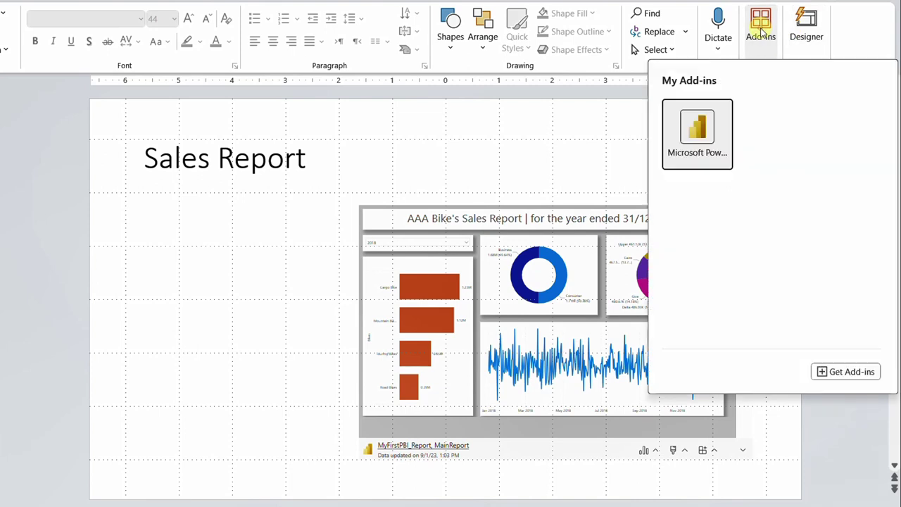
click(695, 130)
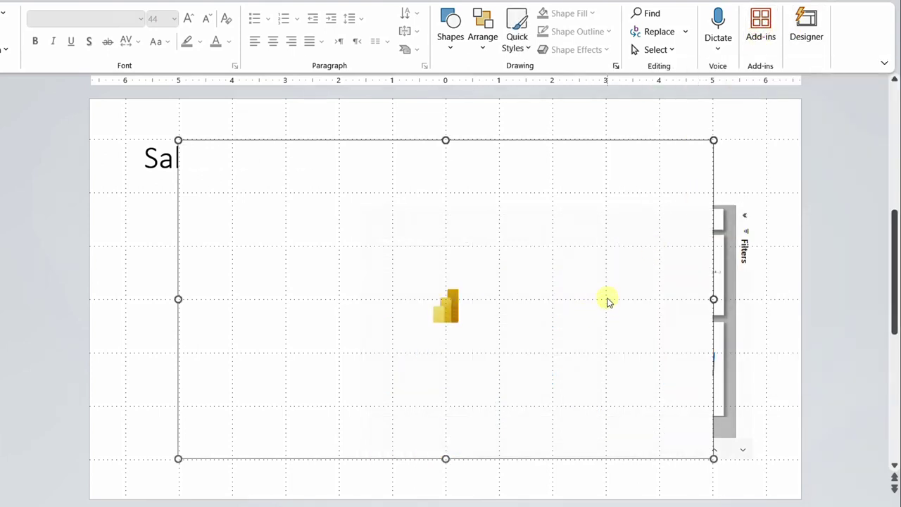
Size the new frame left of the report and load the pasted bar chart visual link.
drag(714, 140, 488, 304)
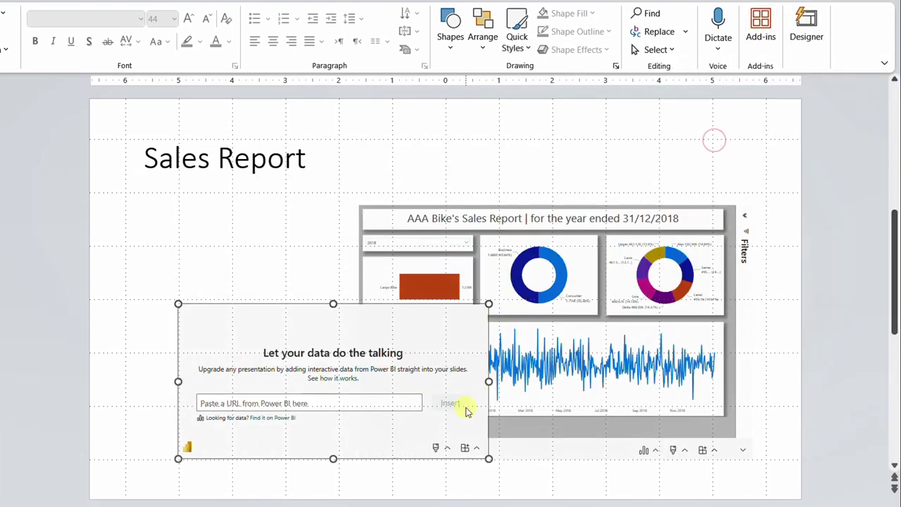
drag(489, 459, 397, 412)
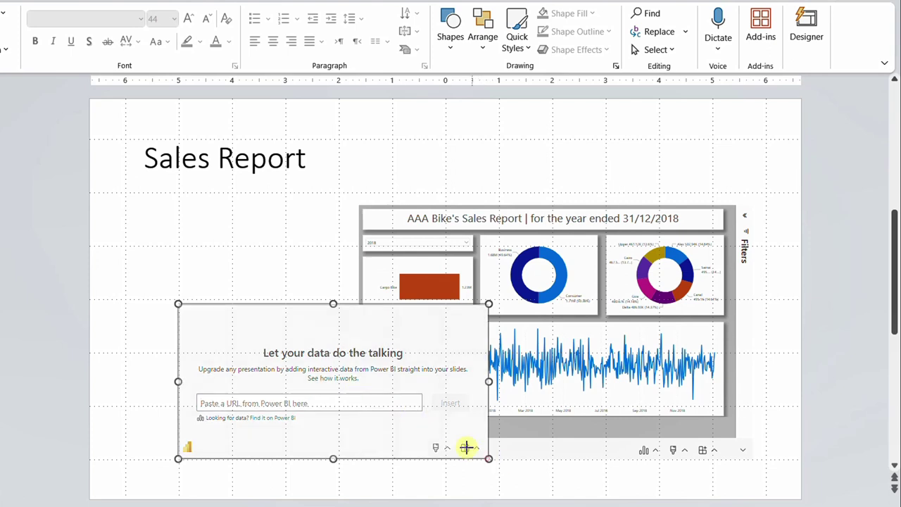
drag(285, 304, 286, 209)
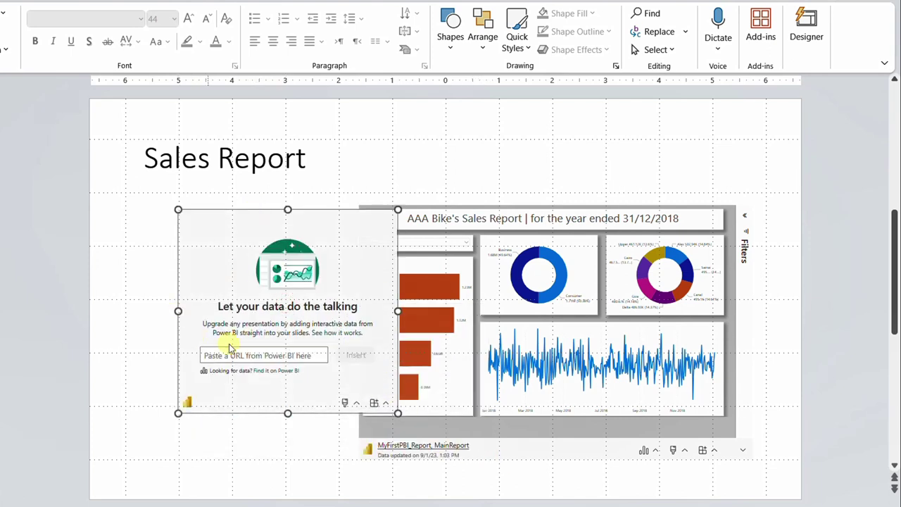
drag(231, 210, 179, 210)
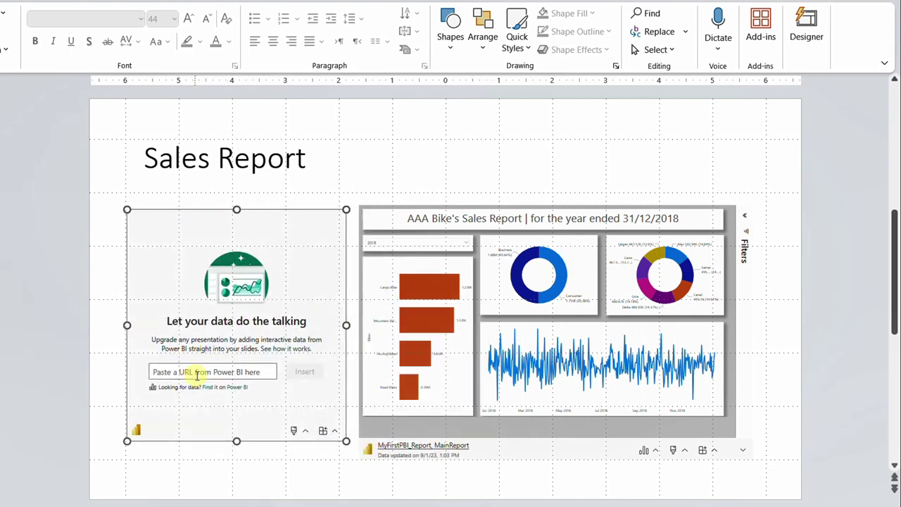
key(ctrl+v)
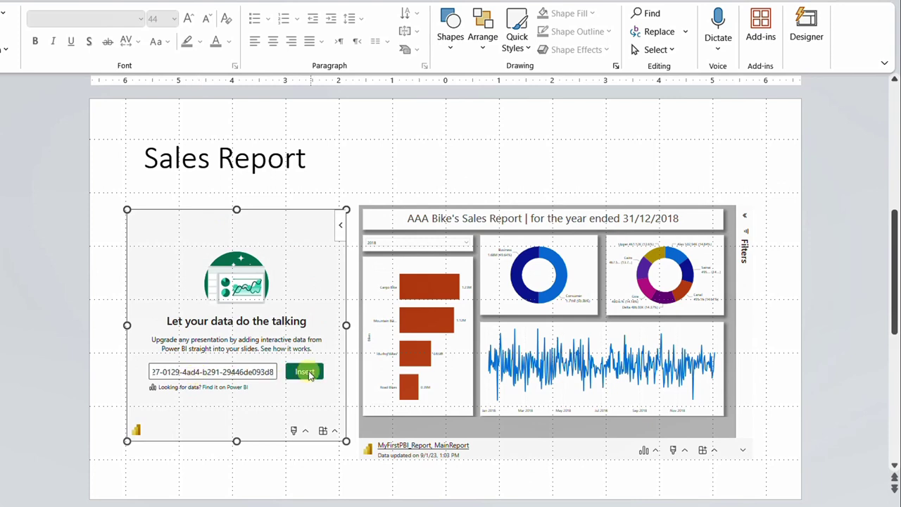
click(305, 372)
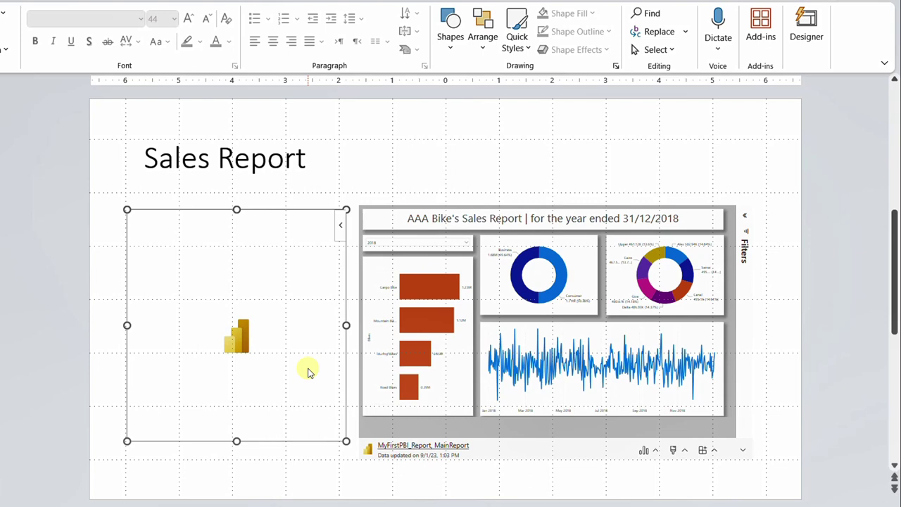
click(315, 208)
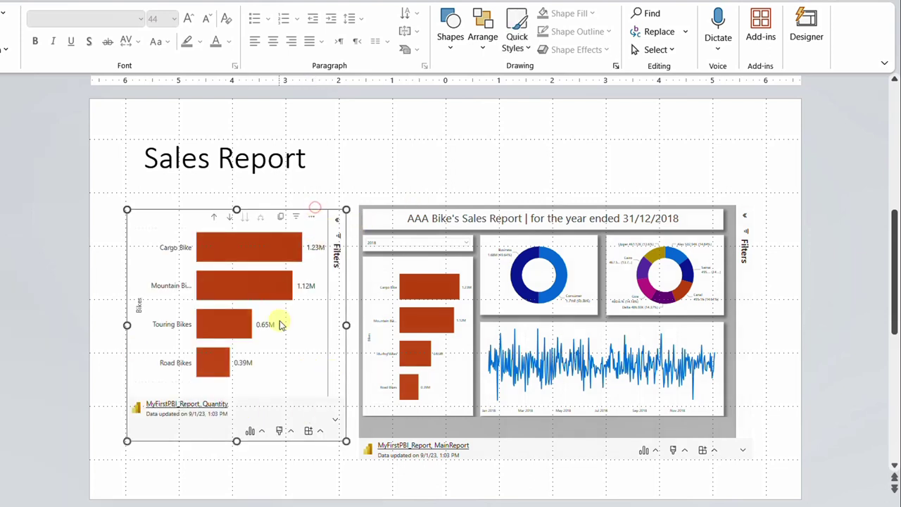
drag(237, 441, 237, 473)
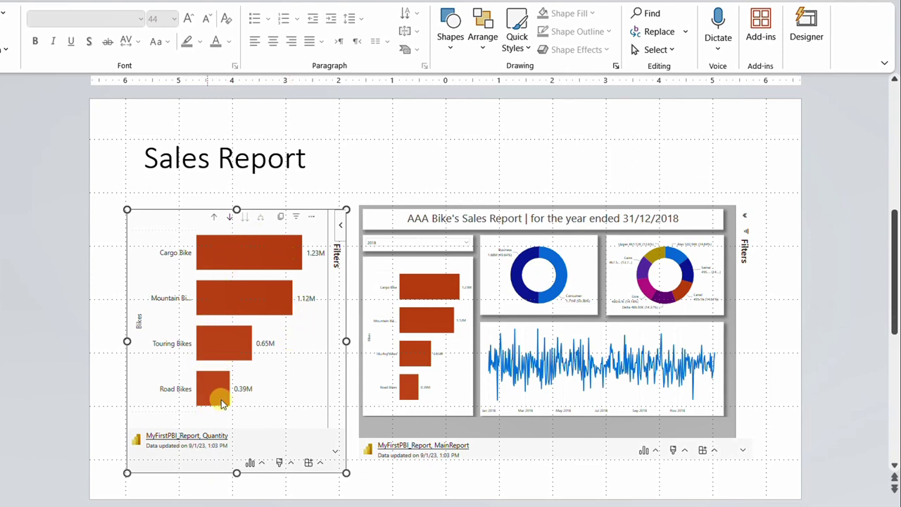
click(216, 219)
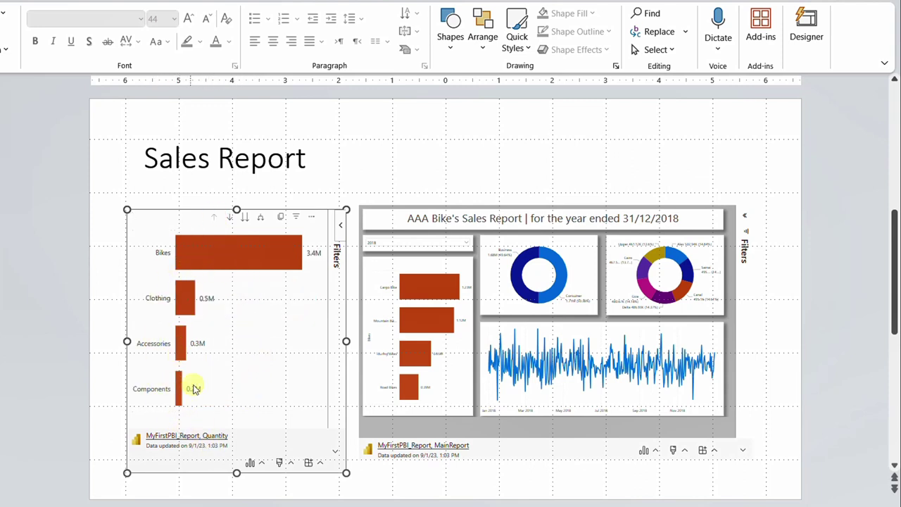
click(260, 218)
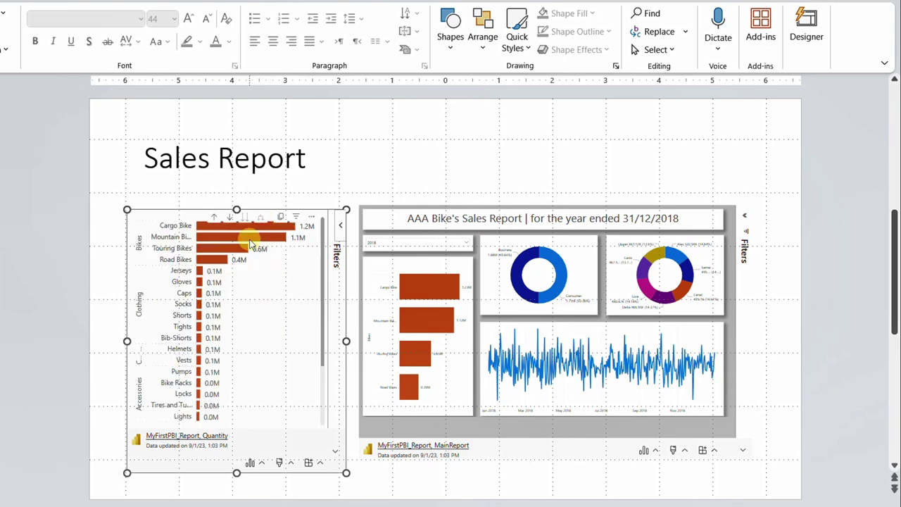
drag(321, 278, 313, 254)
click(214, 217)
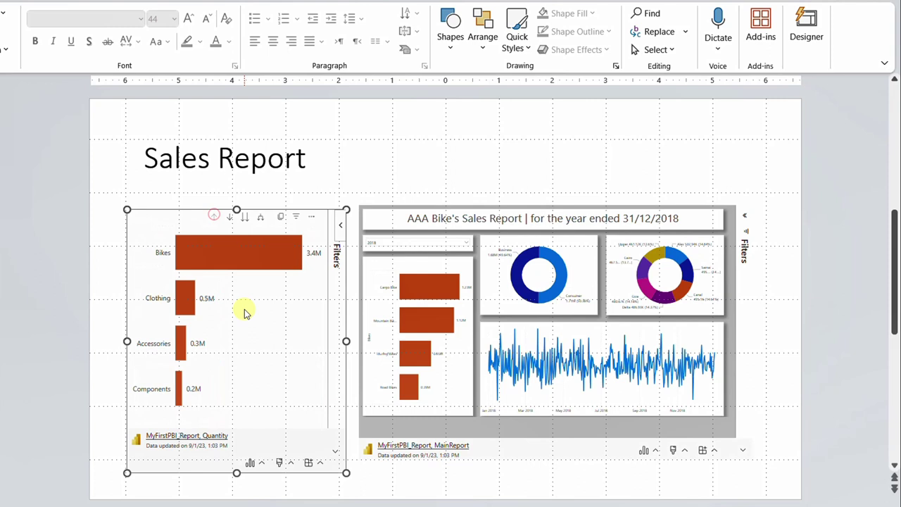
Select the embedded main sales report and set its year slicer to 2017.
click(525, 459)
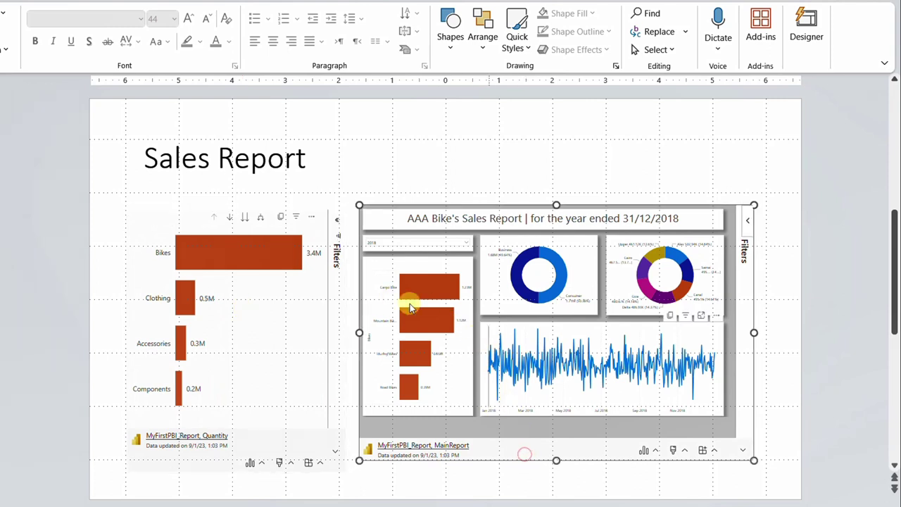
click(463, 242)
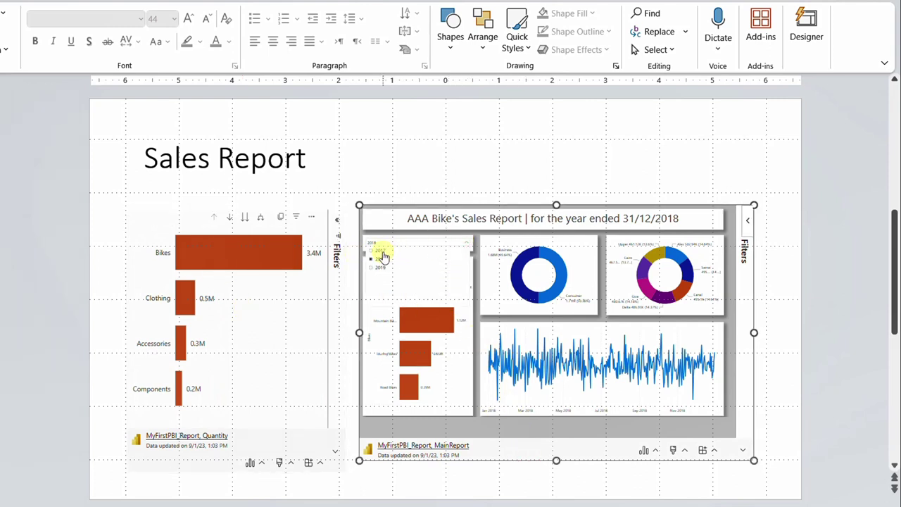
click(377, 249)
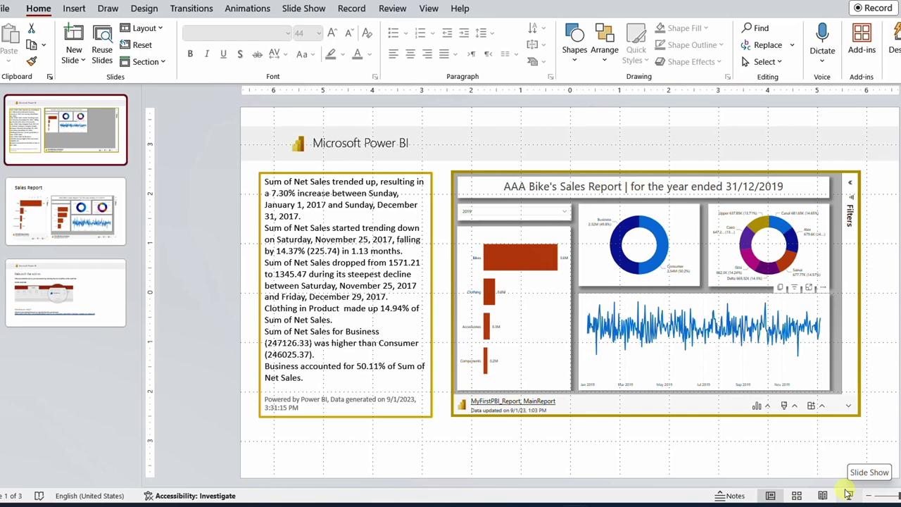
Present slide 1 full screen and refresh the embedded sales report's data.
click(849, 494)
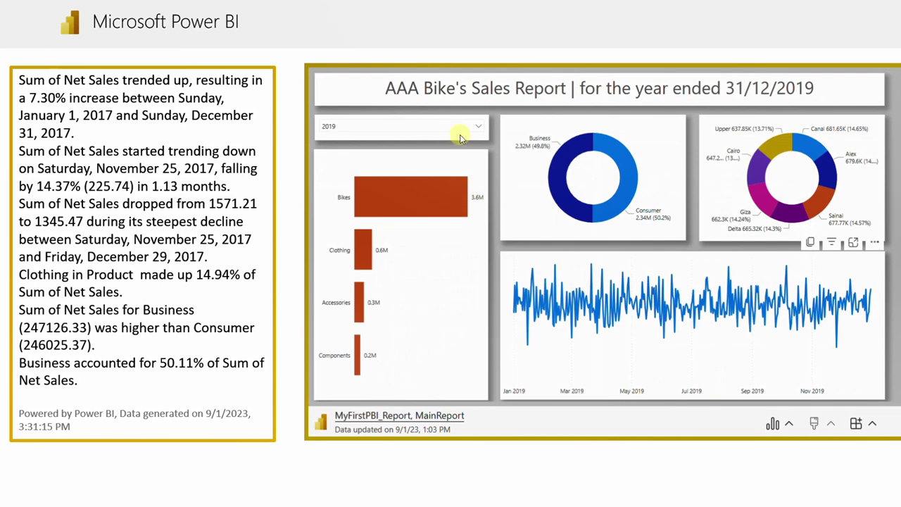
click(477, 131)
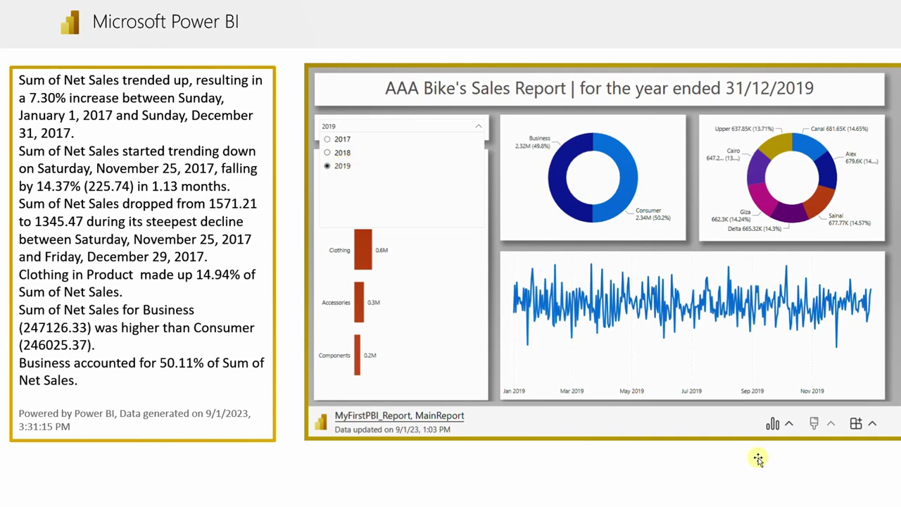
click(790, 425)
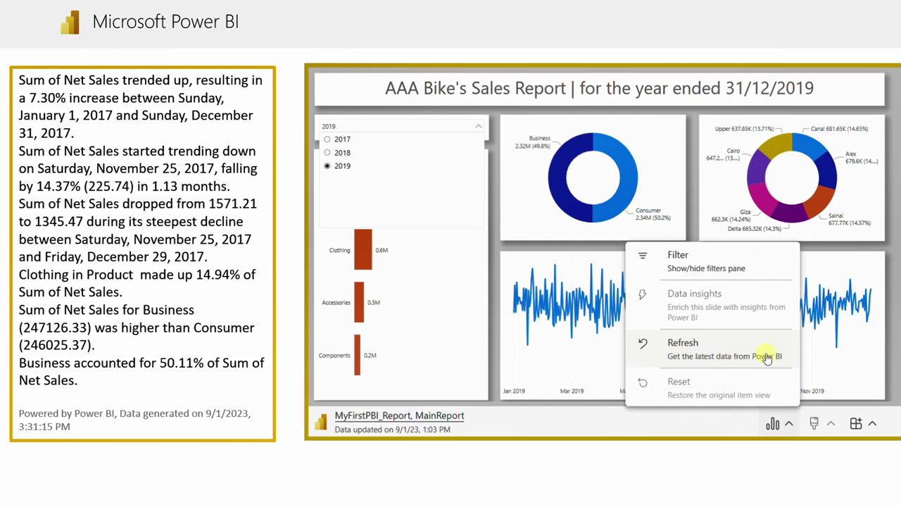
click(766, 357)
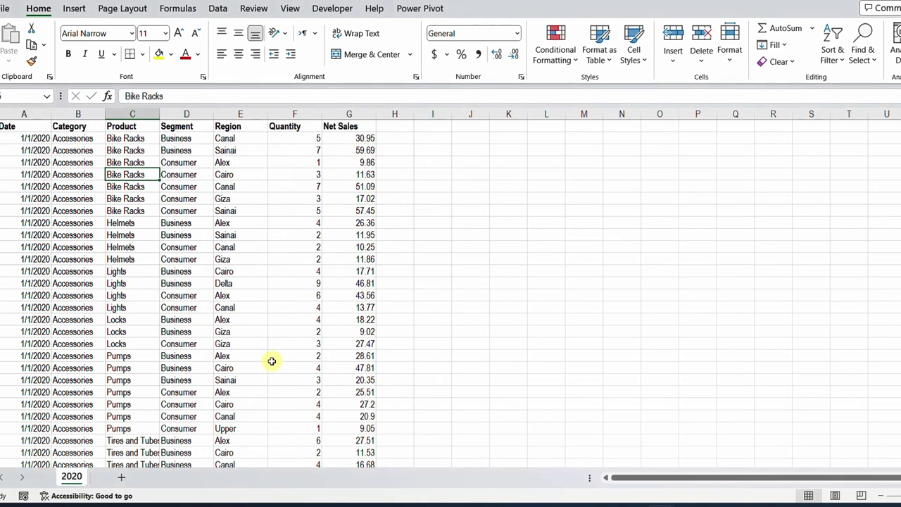
Copy the 2020 sheet after the last sheet of '3 year data.xlsx', then save and close it.
right_click(73, 477)
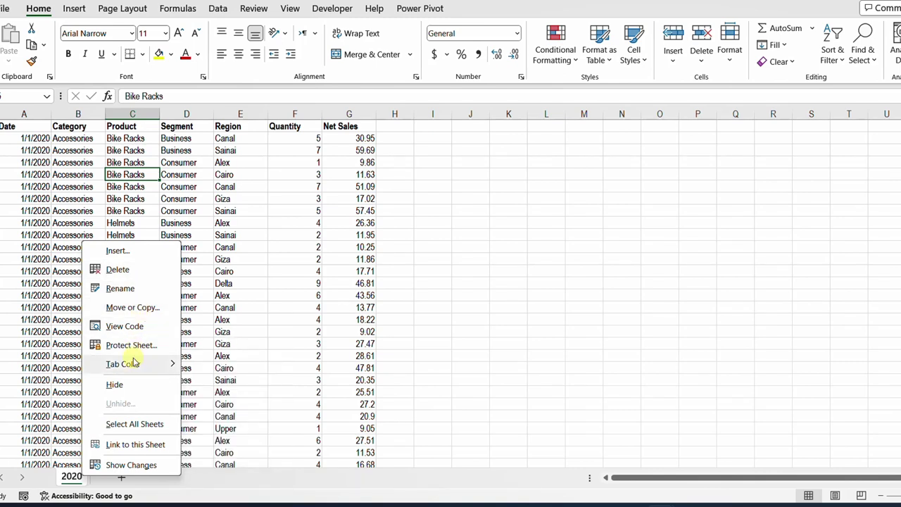
click(132, 307)
click(74, 380)
click(127, 274)
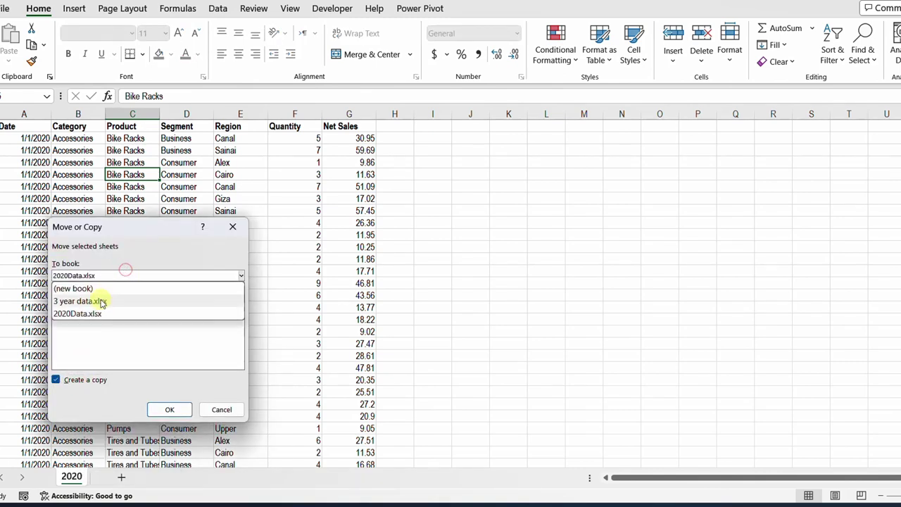
click(99, 298)
click(81, 329)
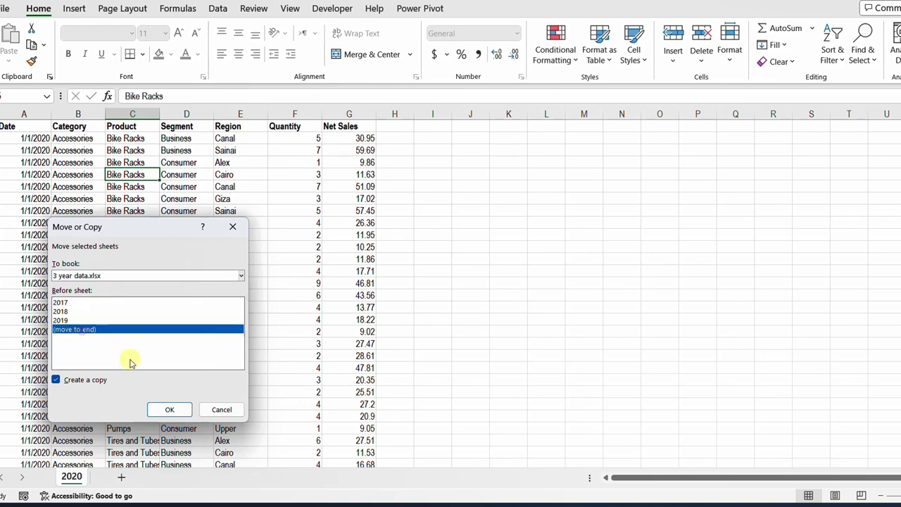
click(170, 409)
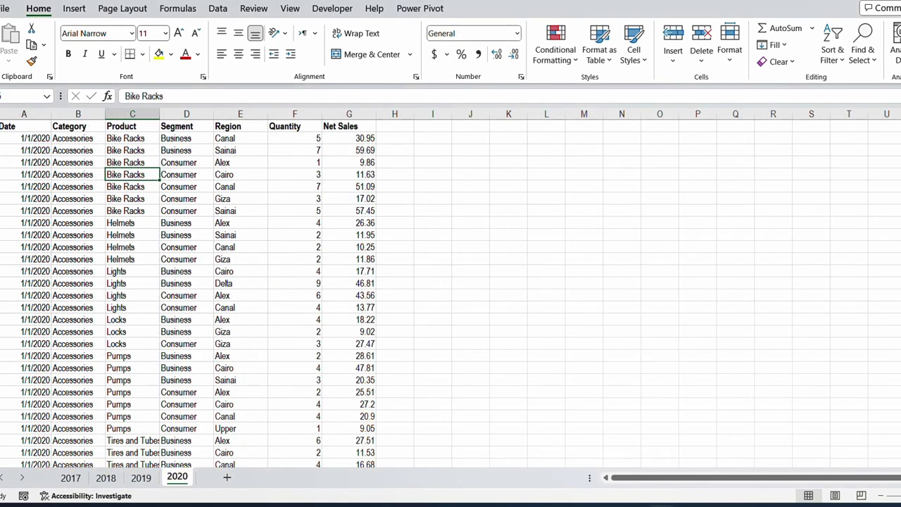
key(ctrl+s)
key(ctrl+w)
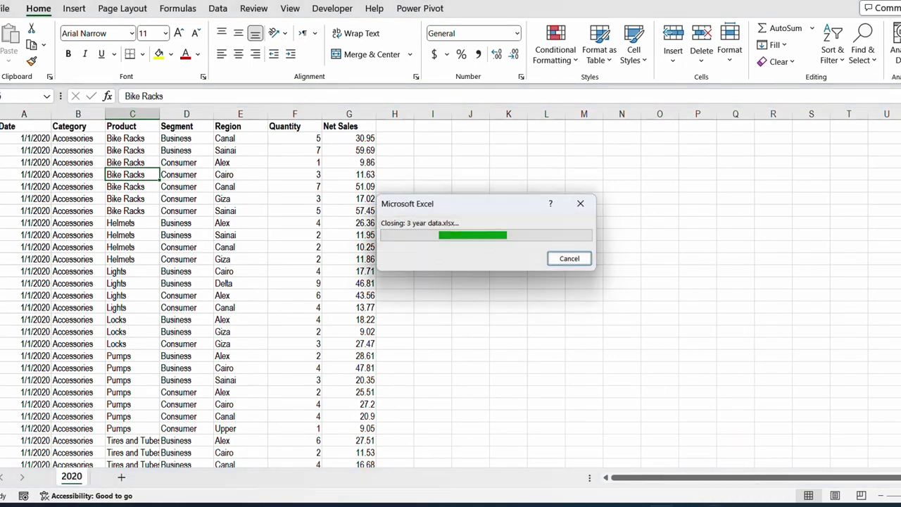
Refresh the Power BI report's dataset immediately from its dataset details.
mouse_move(748, 504)
click(750, 450)
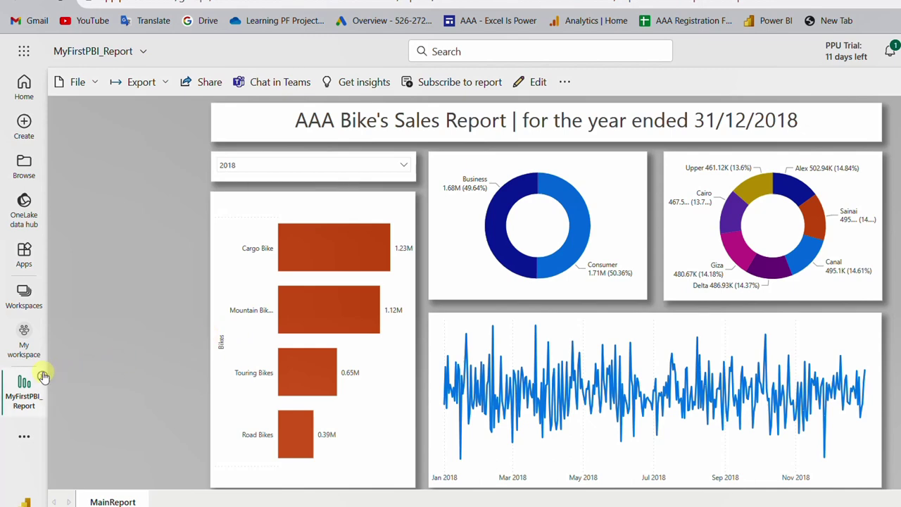
click(565, 85)
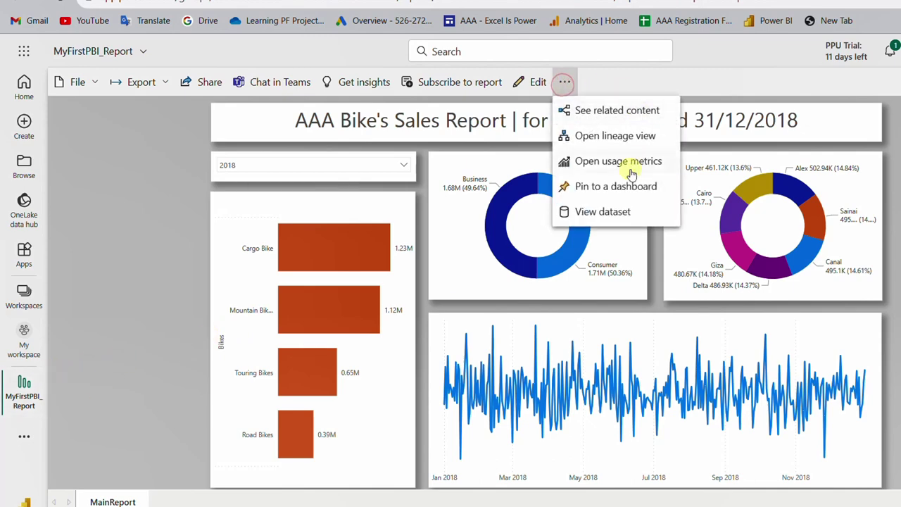
click(614, 212)
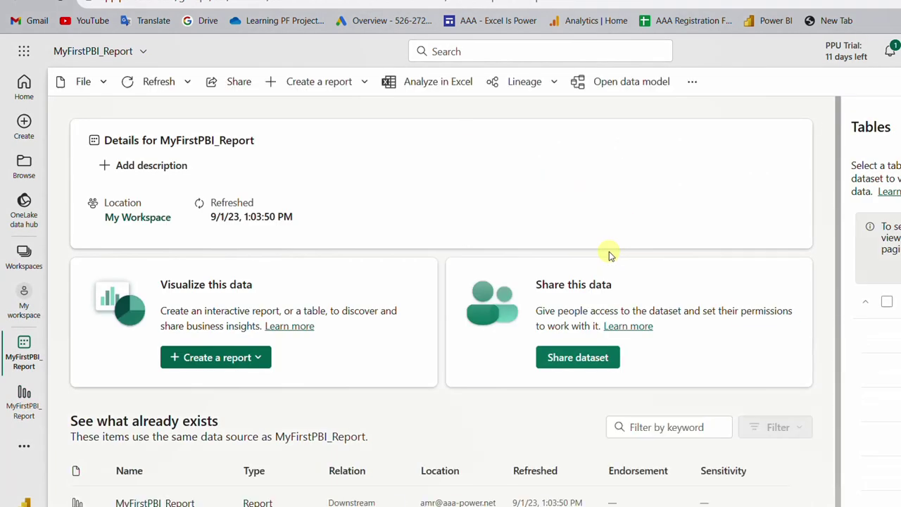
click(155, 84)
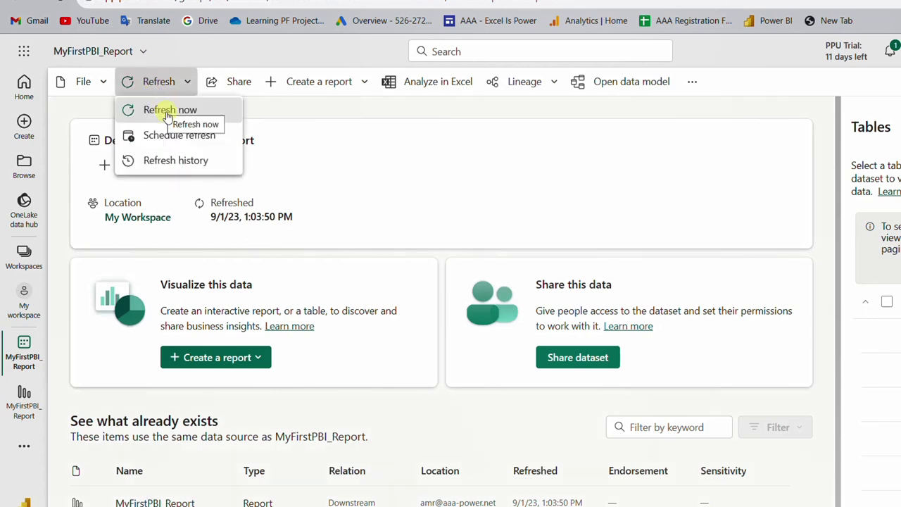
click(167, 113)
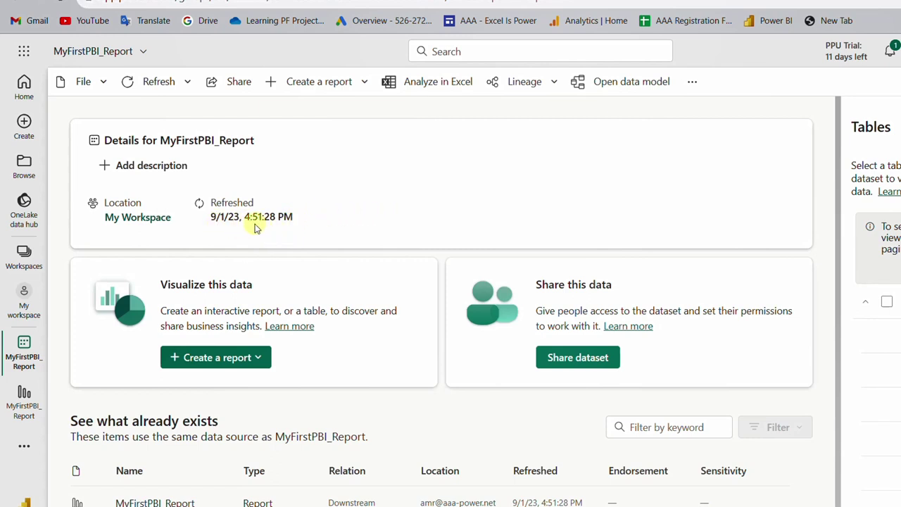
Reopen MyFirstPBI_Report, refresh all visuals, and filter the report to 2020.
click(25, 407)
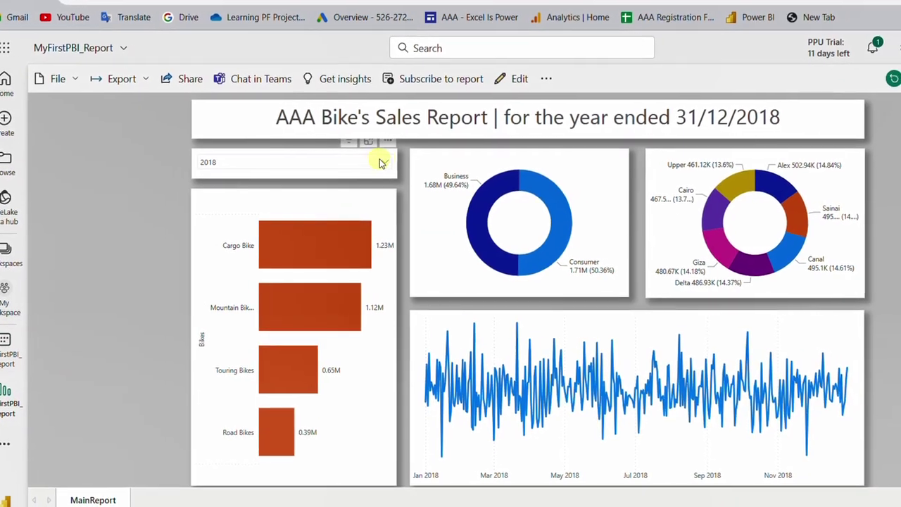
click(403, 164)
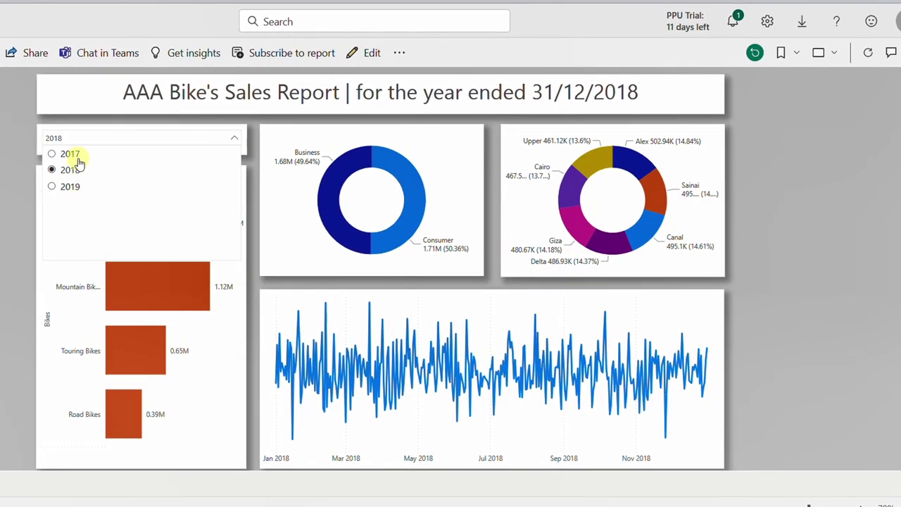
click(740, 209)
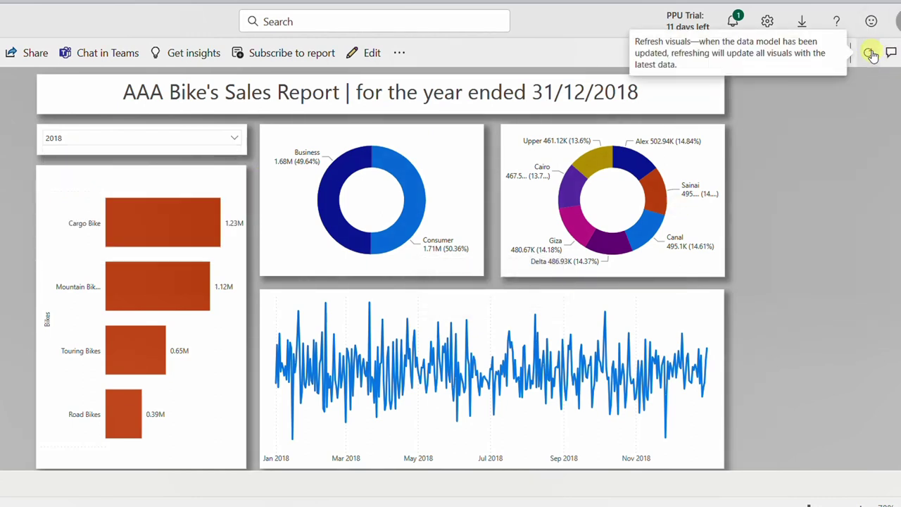
click(871, 55)
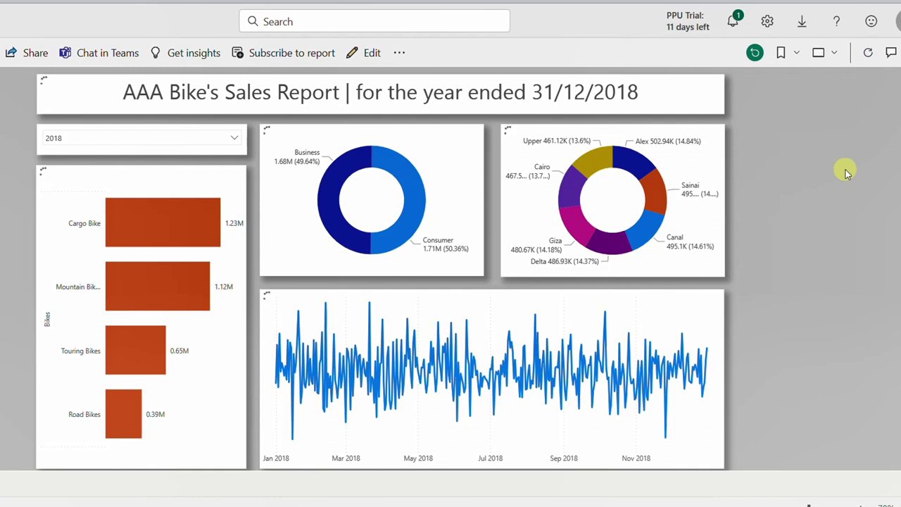
click(232, 140)
click(56, 202)
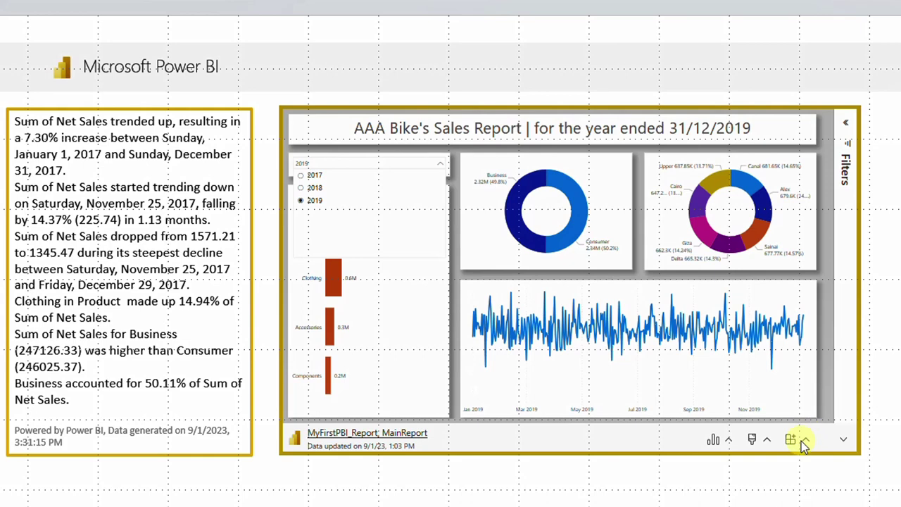
Refresh the embedded report's data, filter it to 2020, and present slide 1.
click(730, 442)
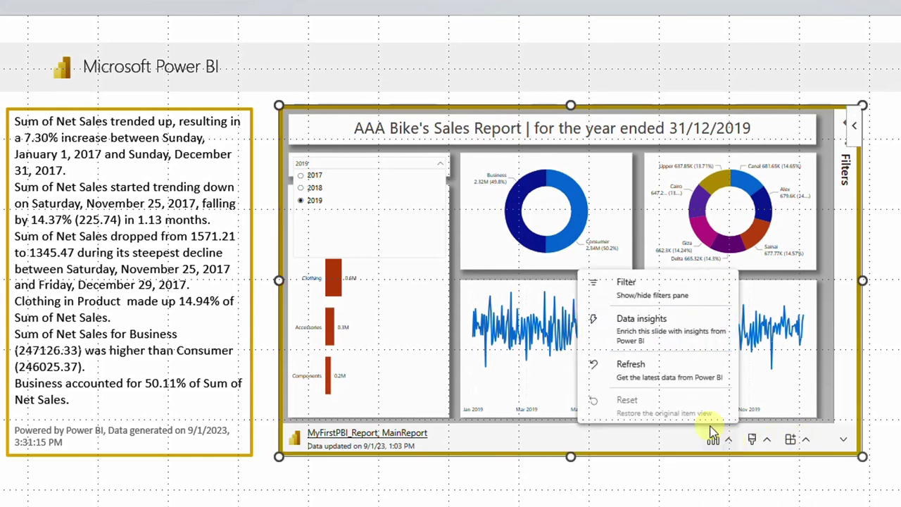
click(643, 366)
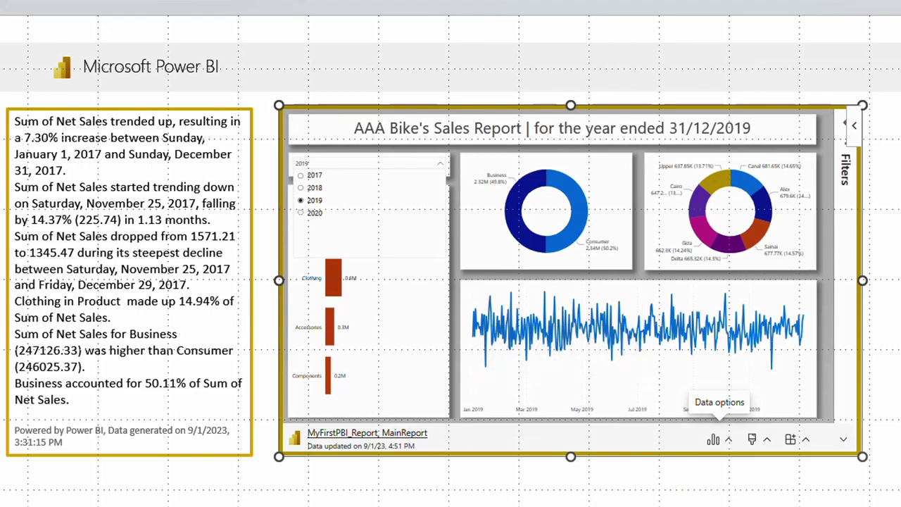
click(313, 212)
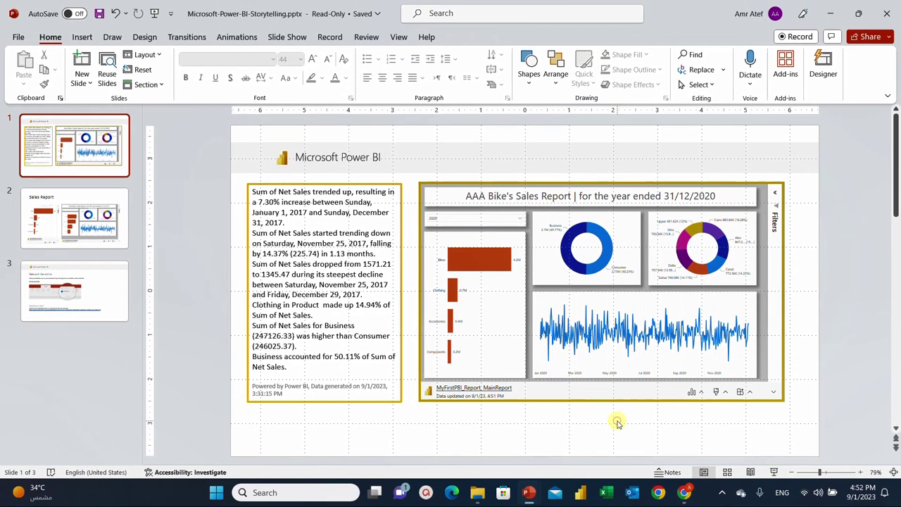
click(774, 472)
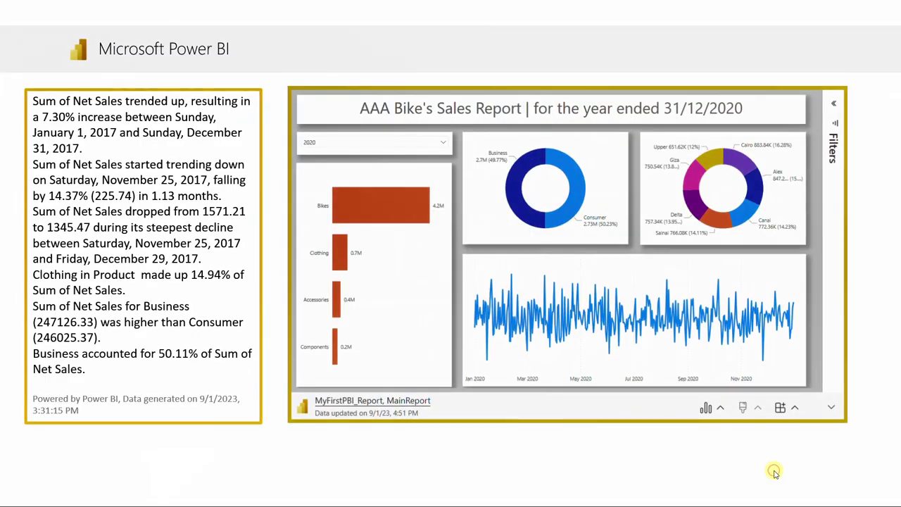